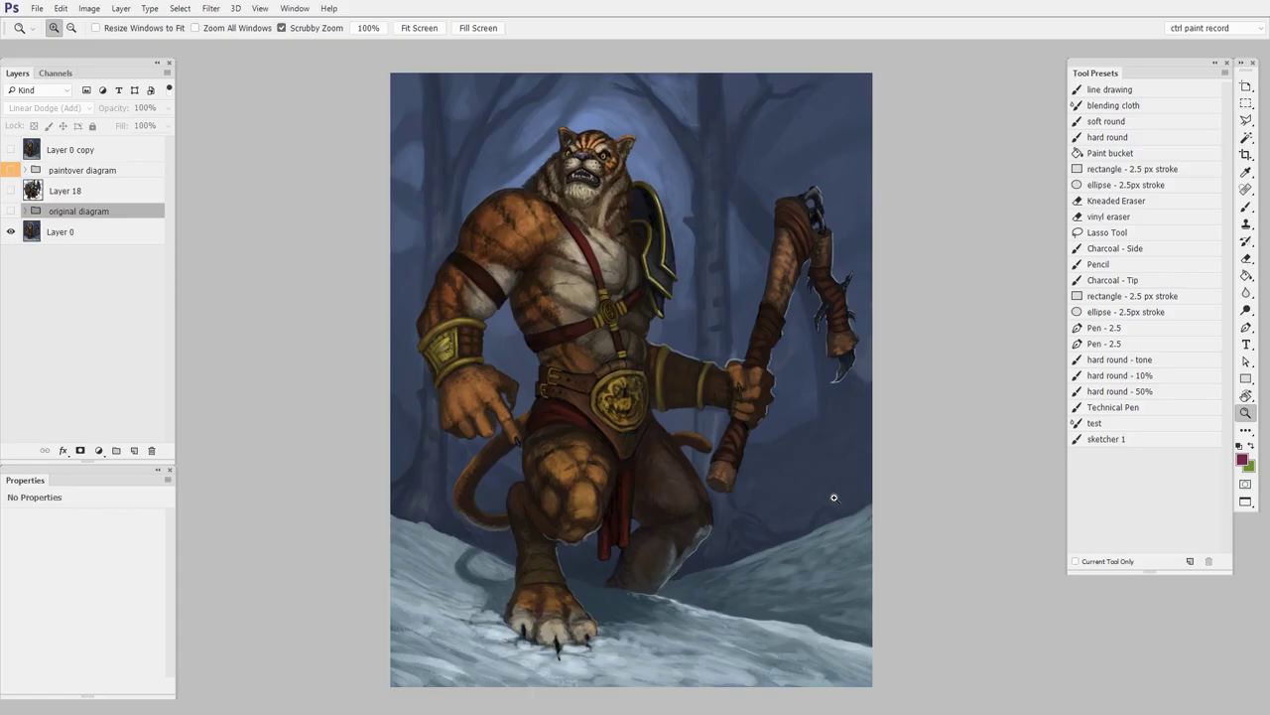
Nudge the tiger warrior painting slightly right, with only Layer 0 visible.
drag(853, 464, 871, 461)
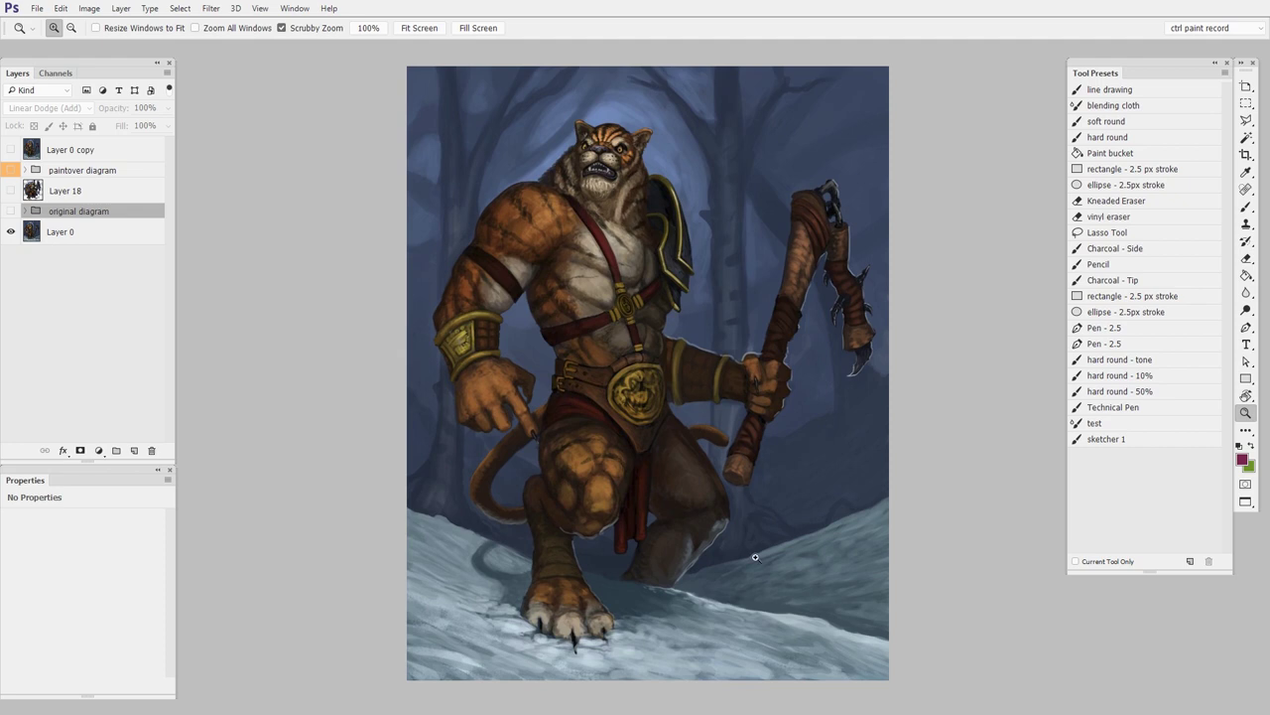
click(11, 211)
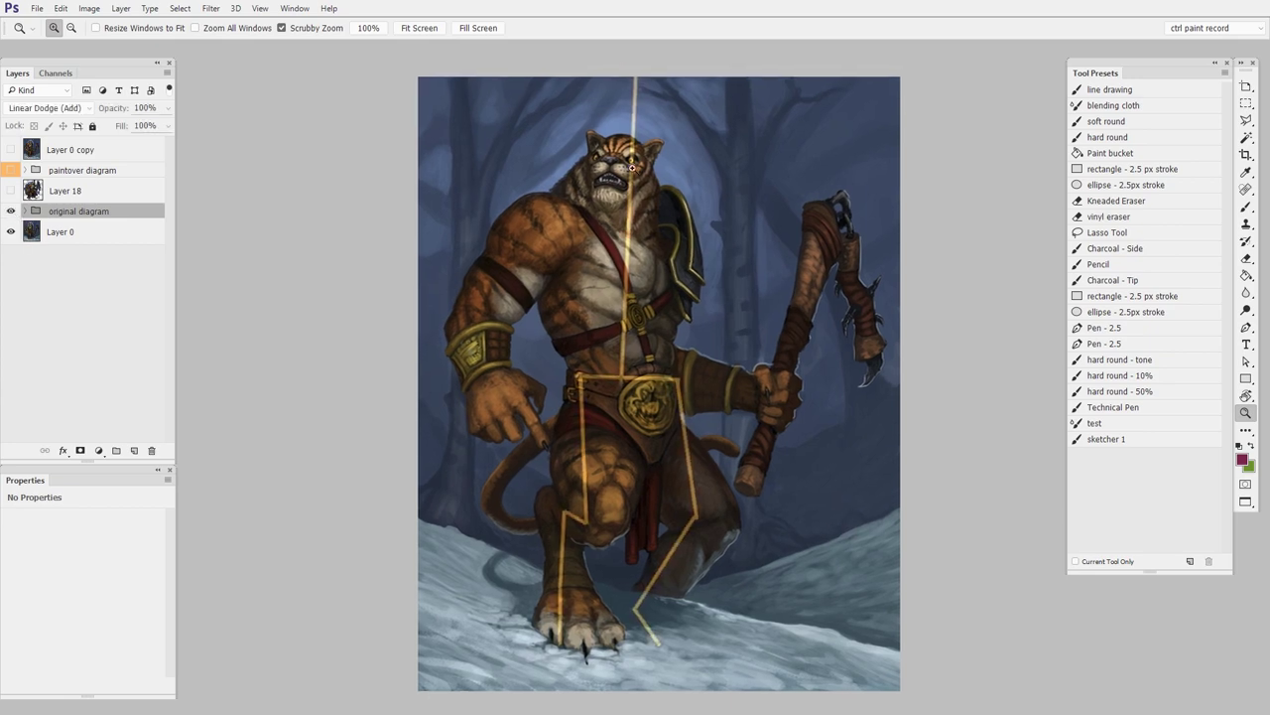
click(637, 595)
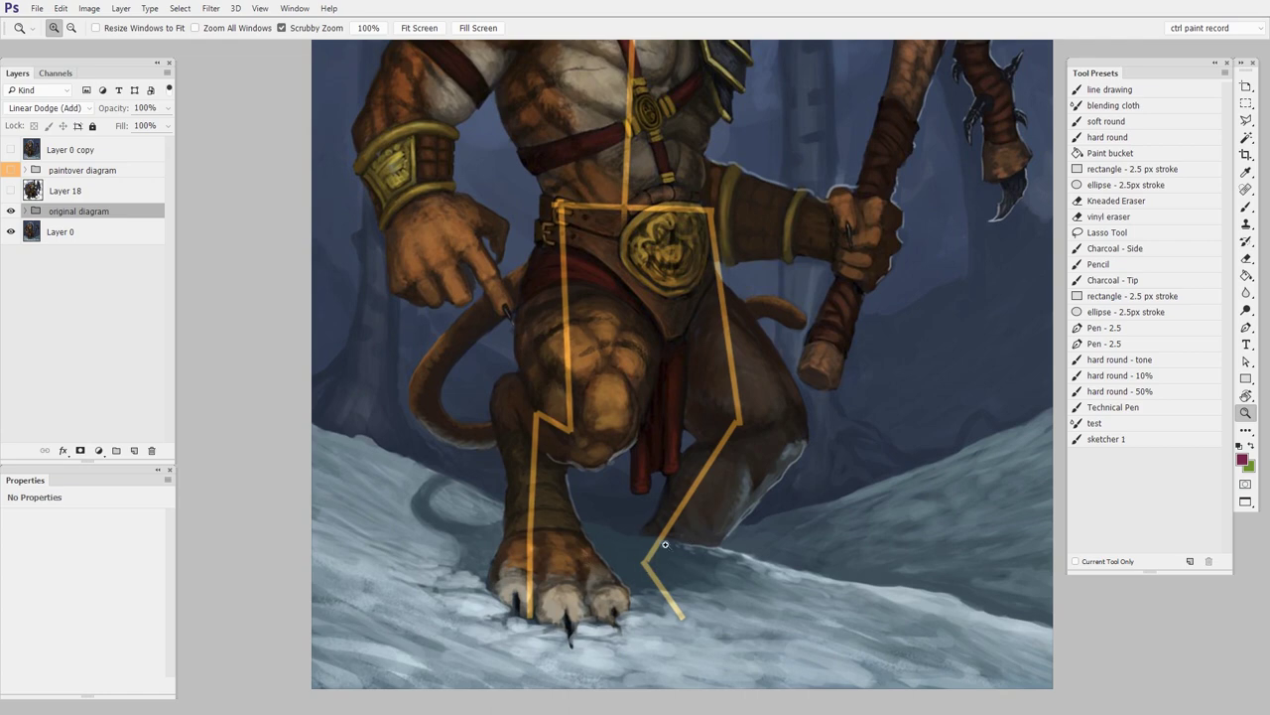
drag(666, 537, 622, 566)
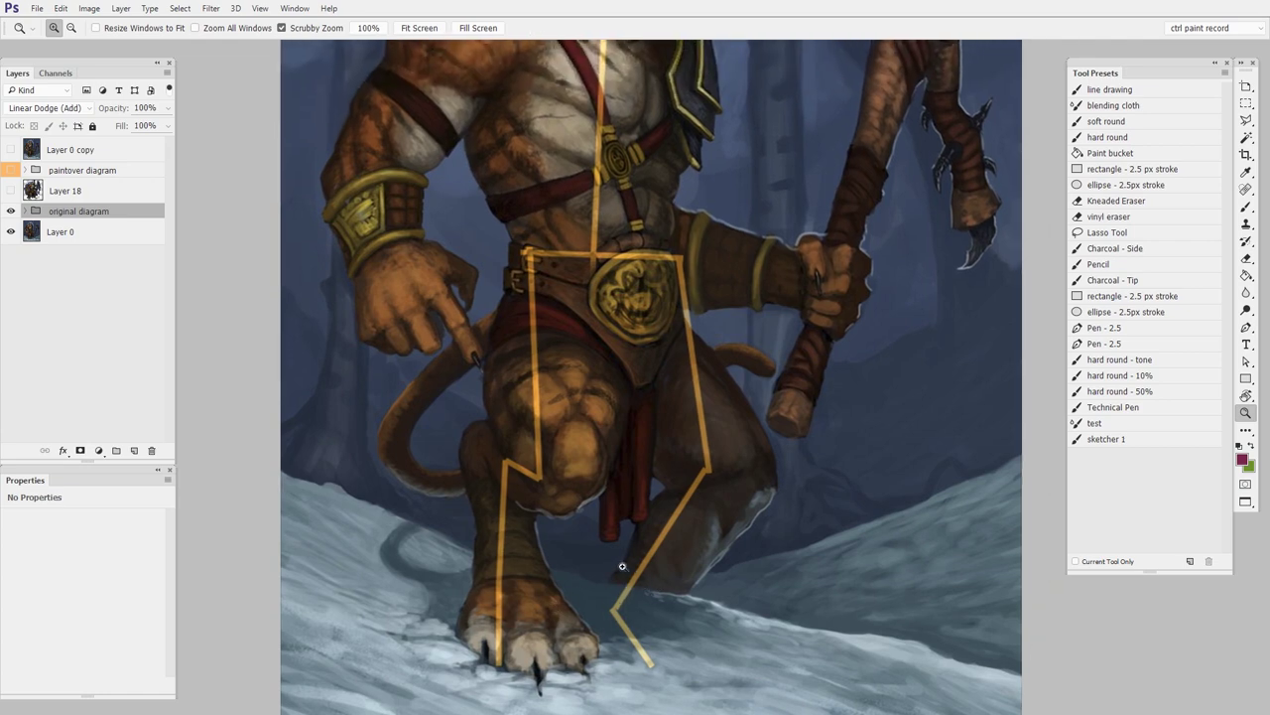
alt+click(833, 408)
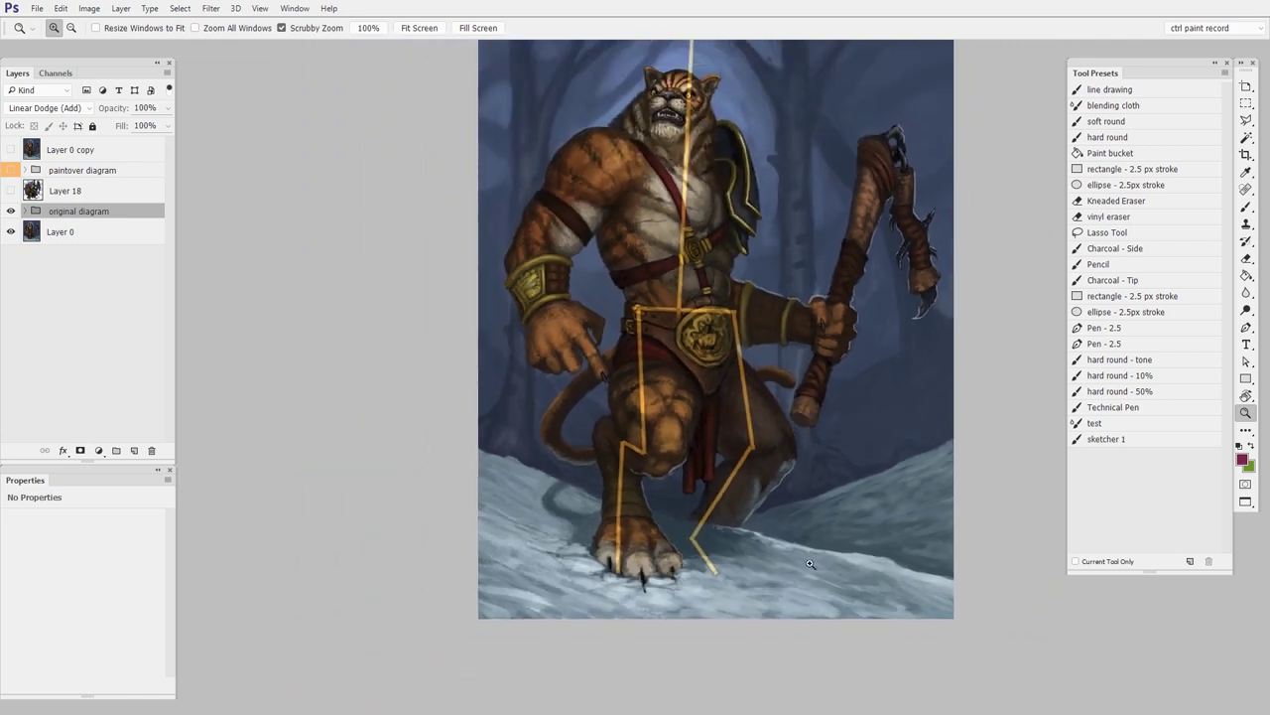
drag(757, 512, 708, 542)
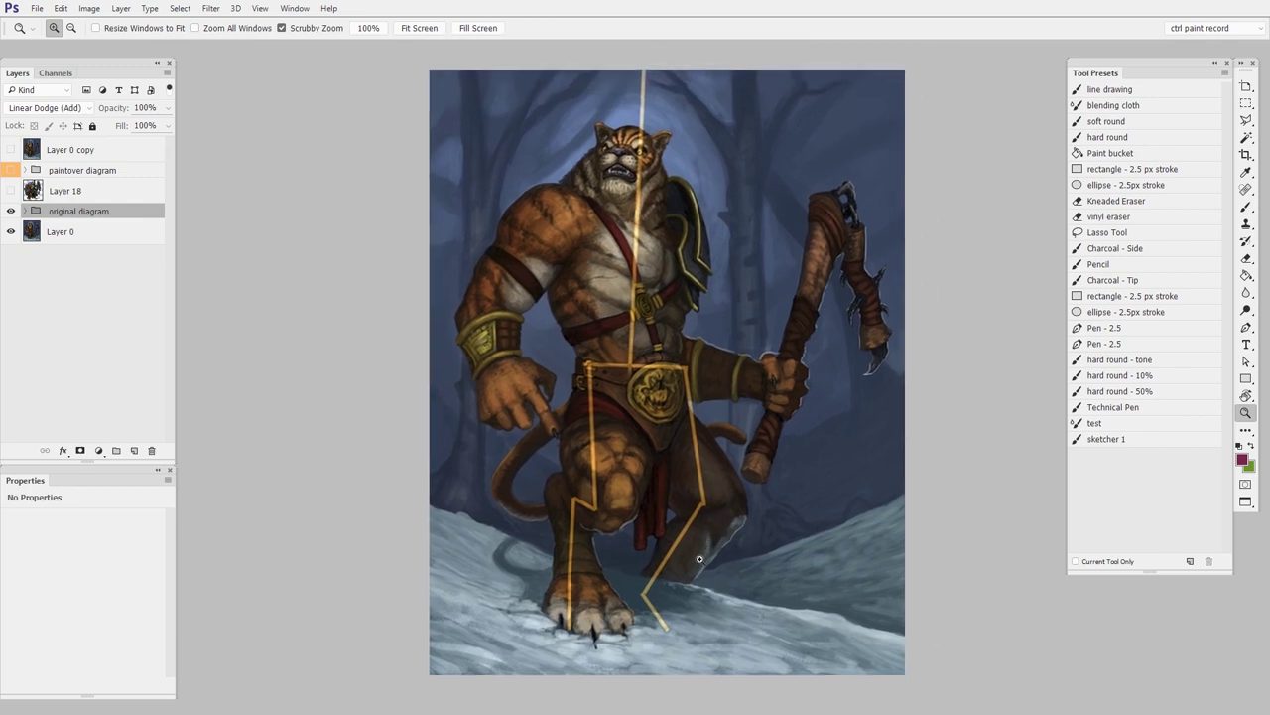
click(11, 211)
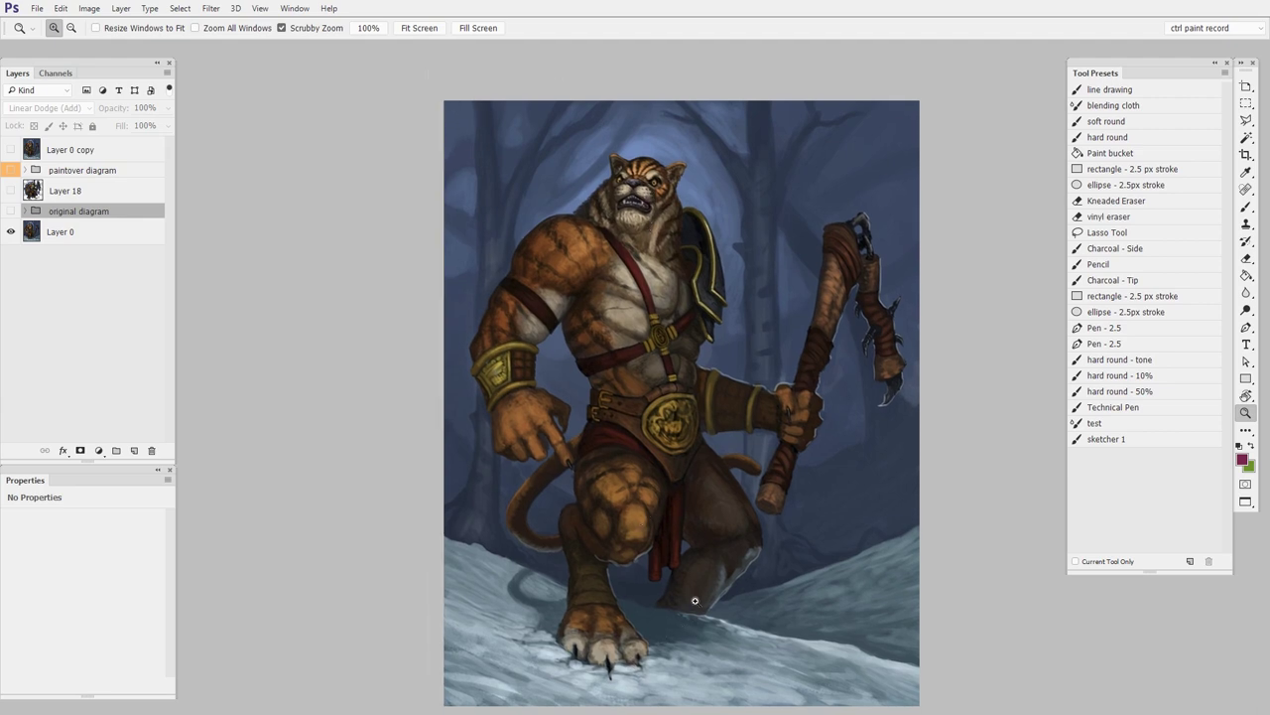
scroll(686, 615, down, 2)
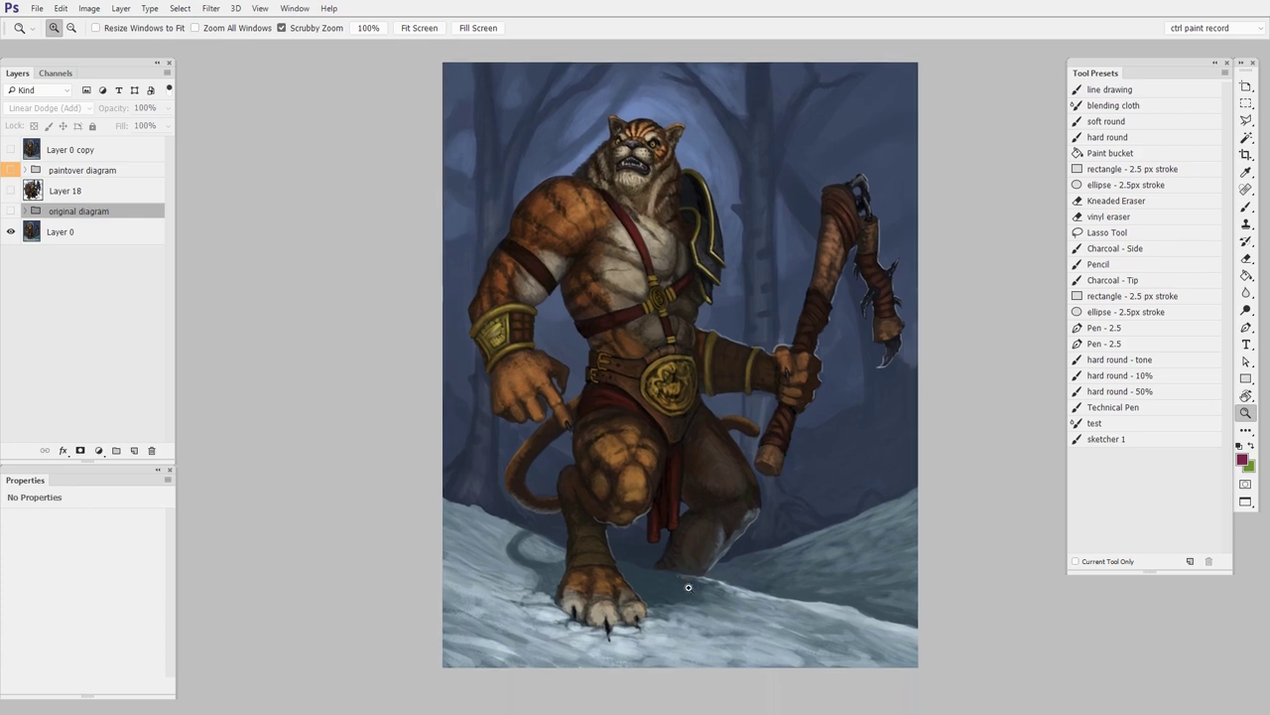
Compare the tiger's Layer 18 paintover and construction lines against the original, ending on the paintover.
click(11, 191)
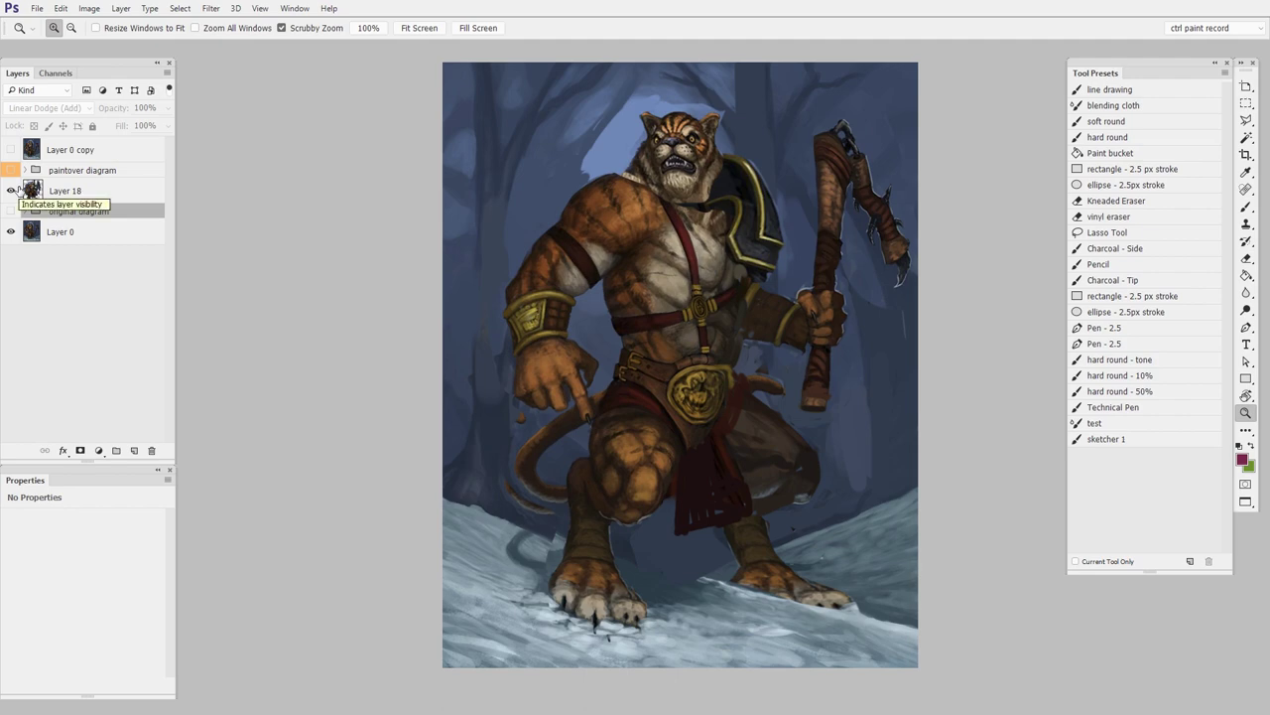
click(11, 169)
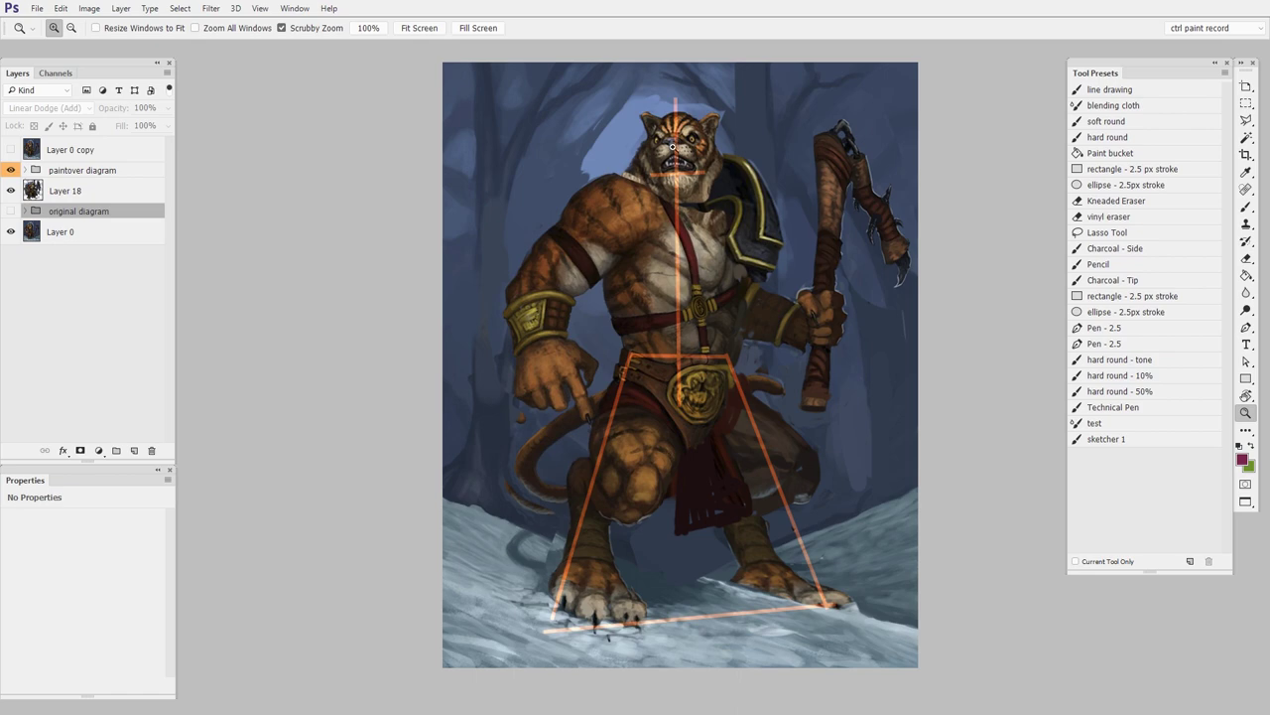
click(681, 506)
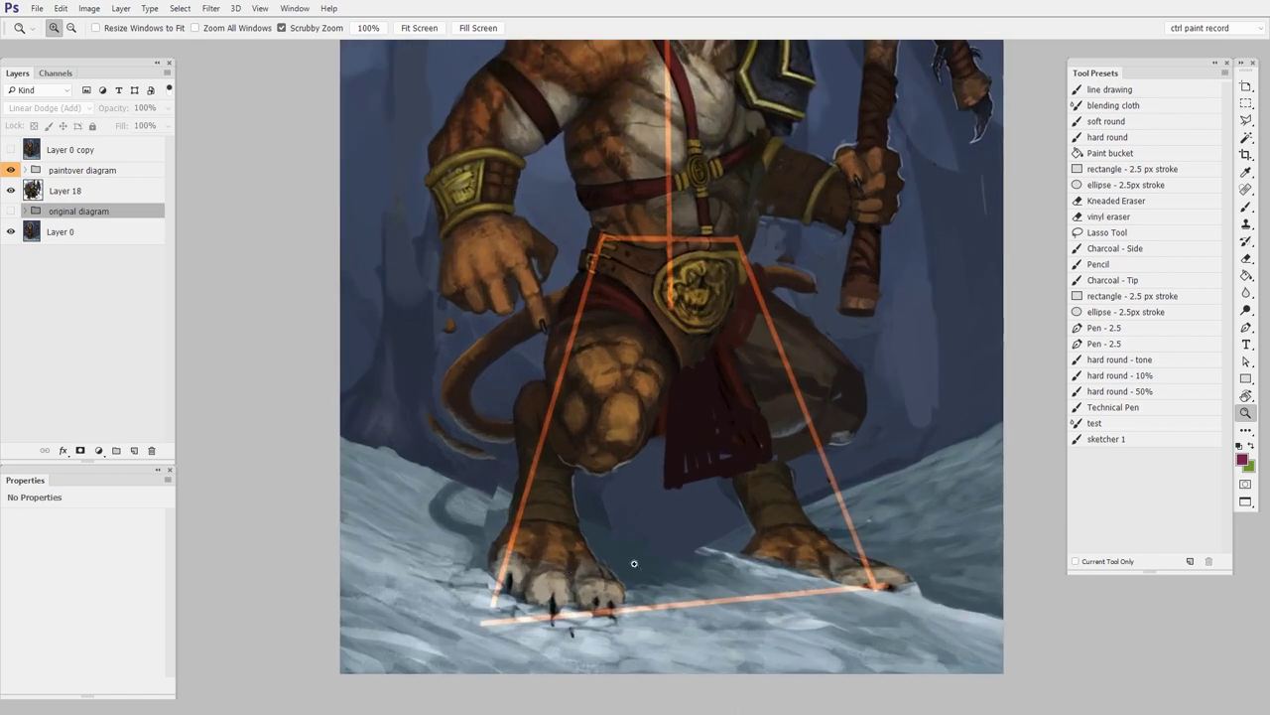
alt+click(809, 559)
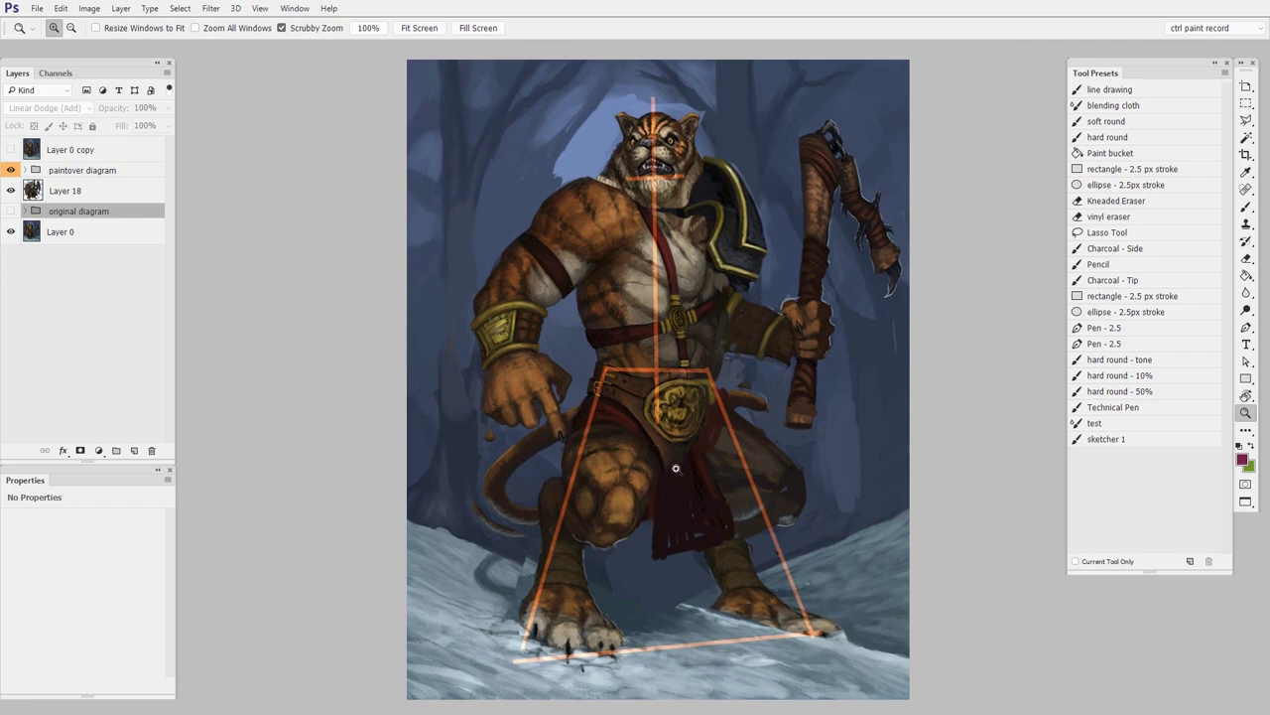
click(11, 169)
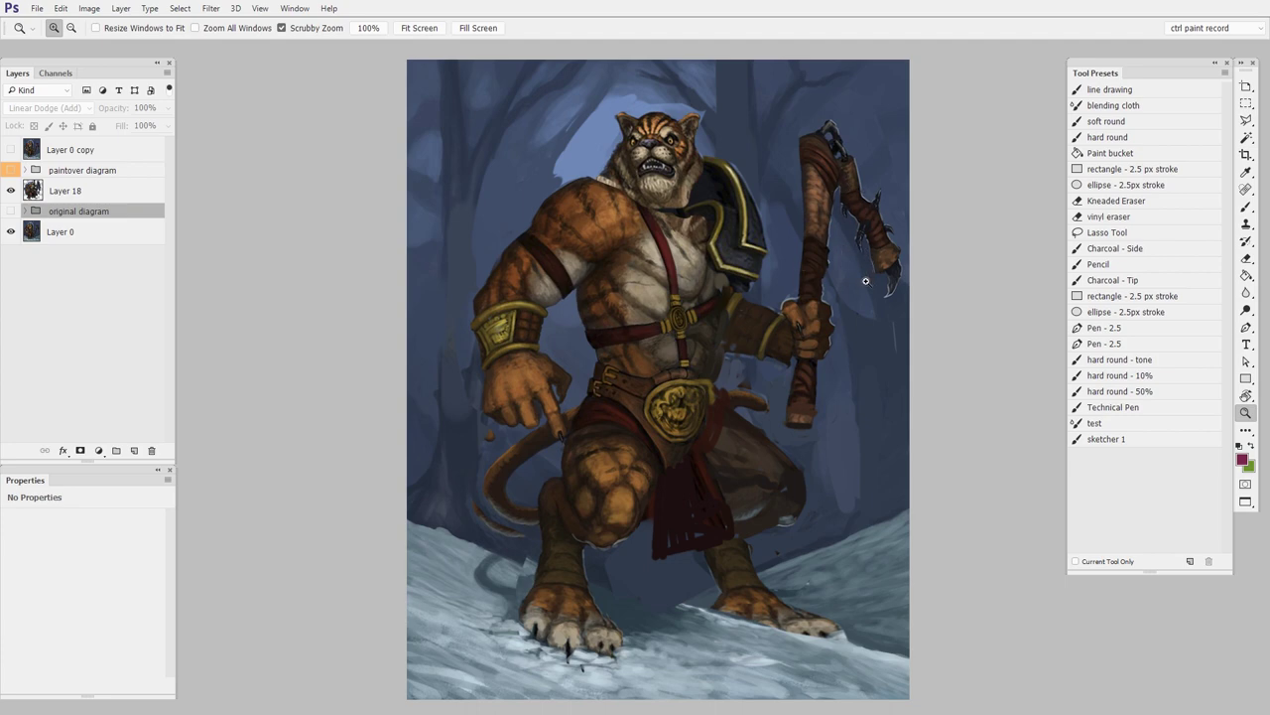
click(11, 190)
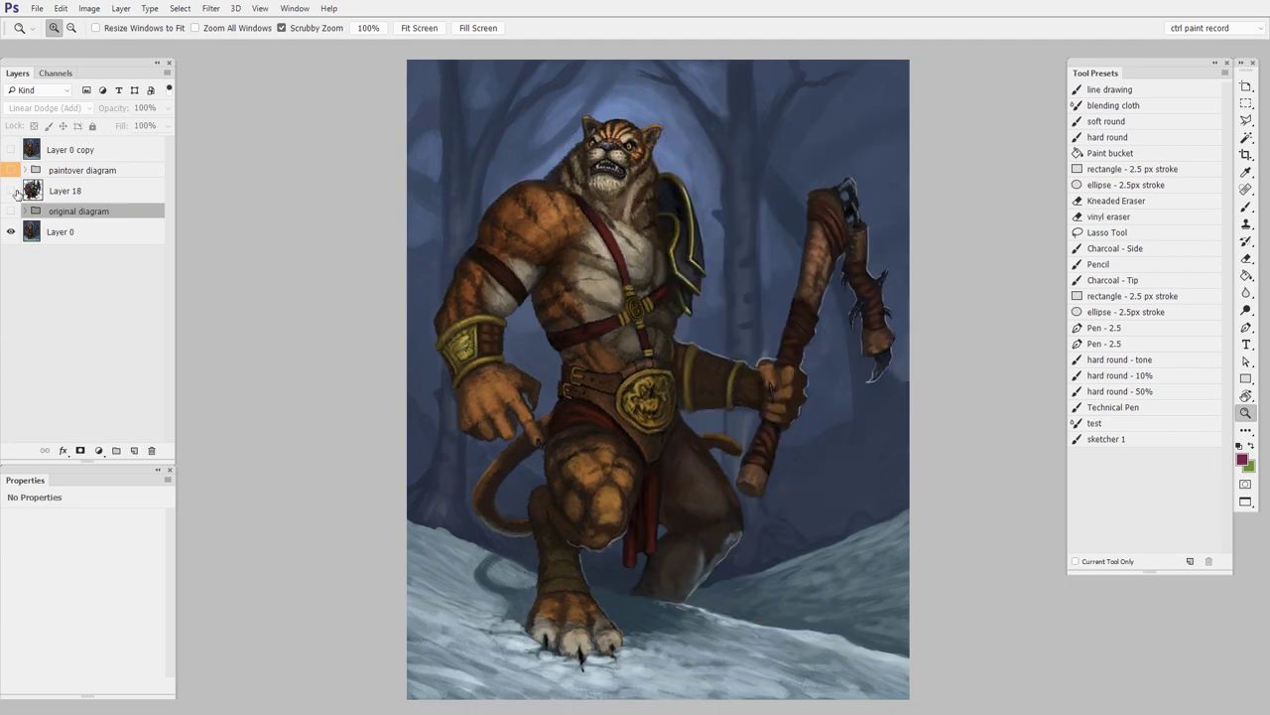
click(13, 192)
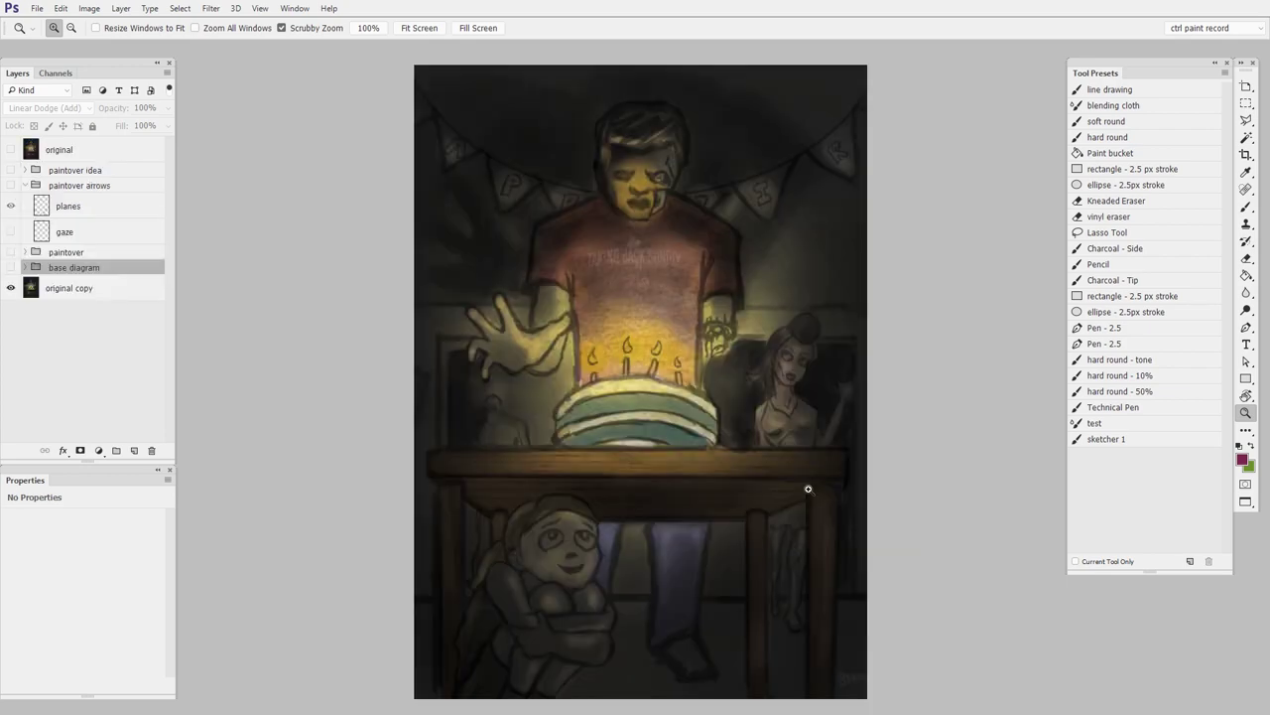
click(11, 268)
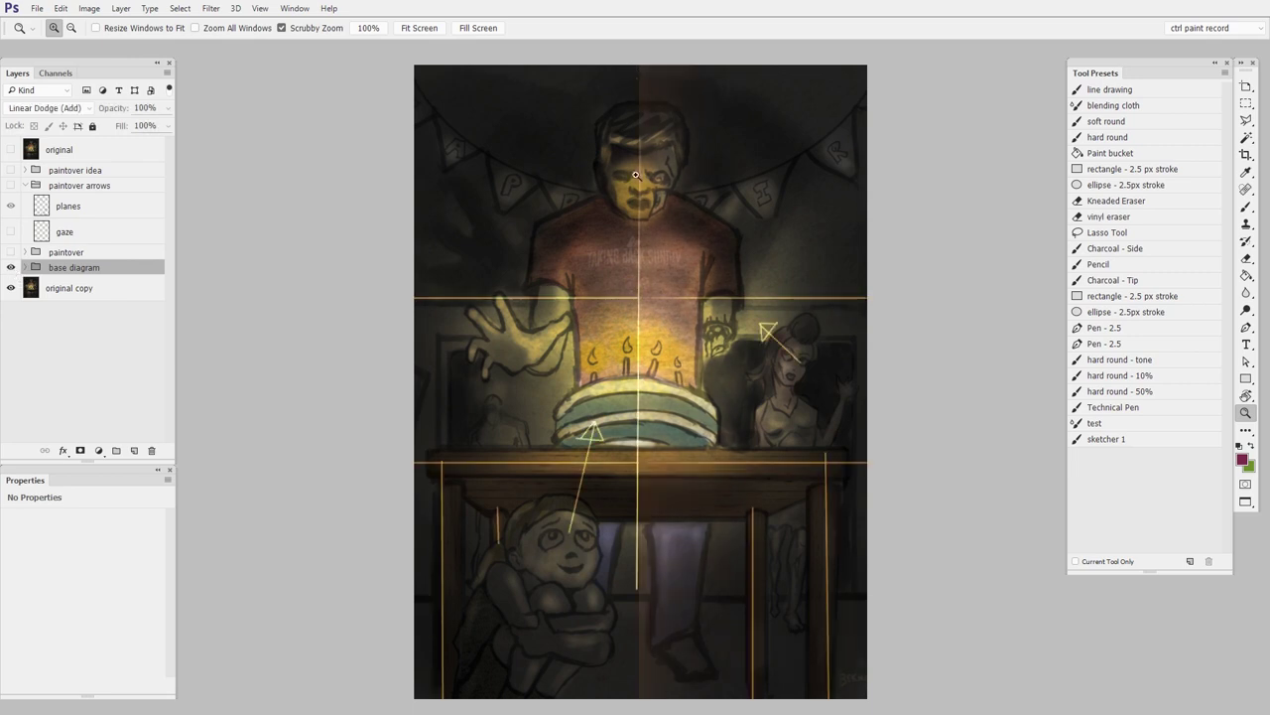
drag(723, 572, 751, 548)
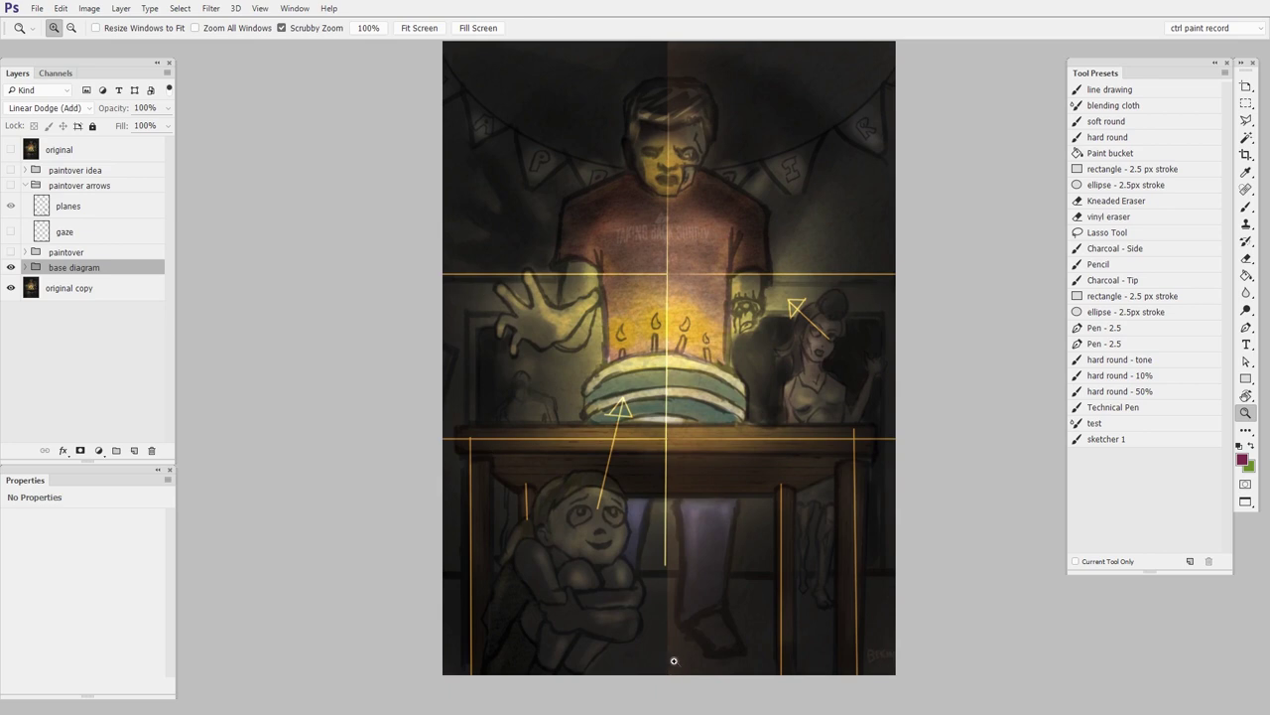
click(11, 267)
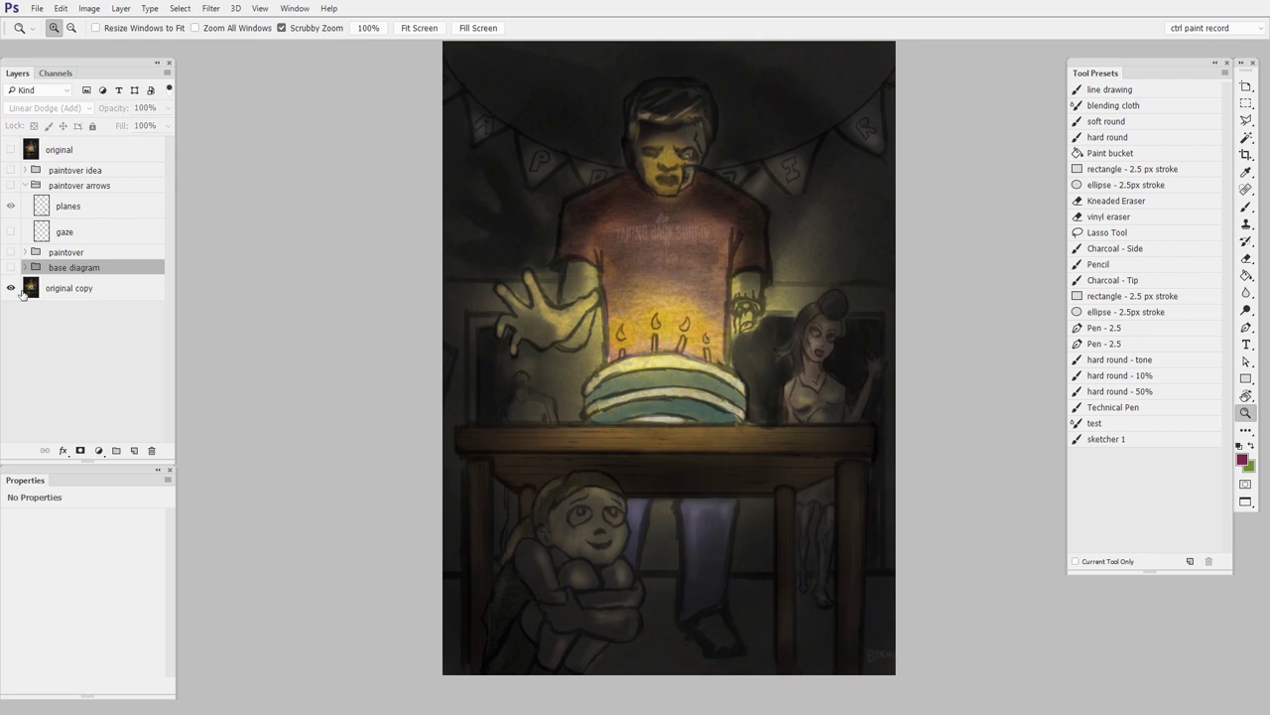
click(11, 170)
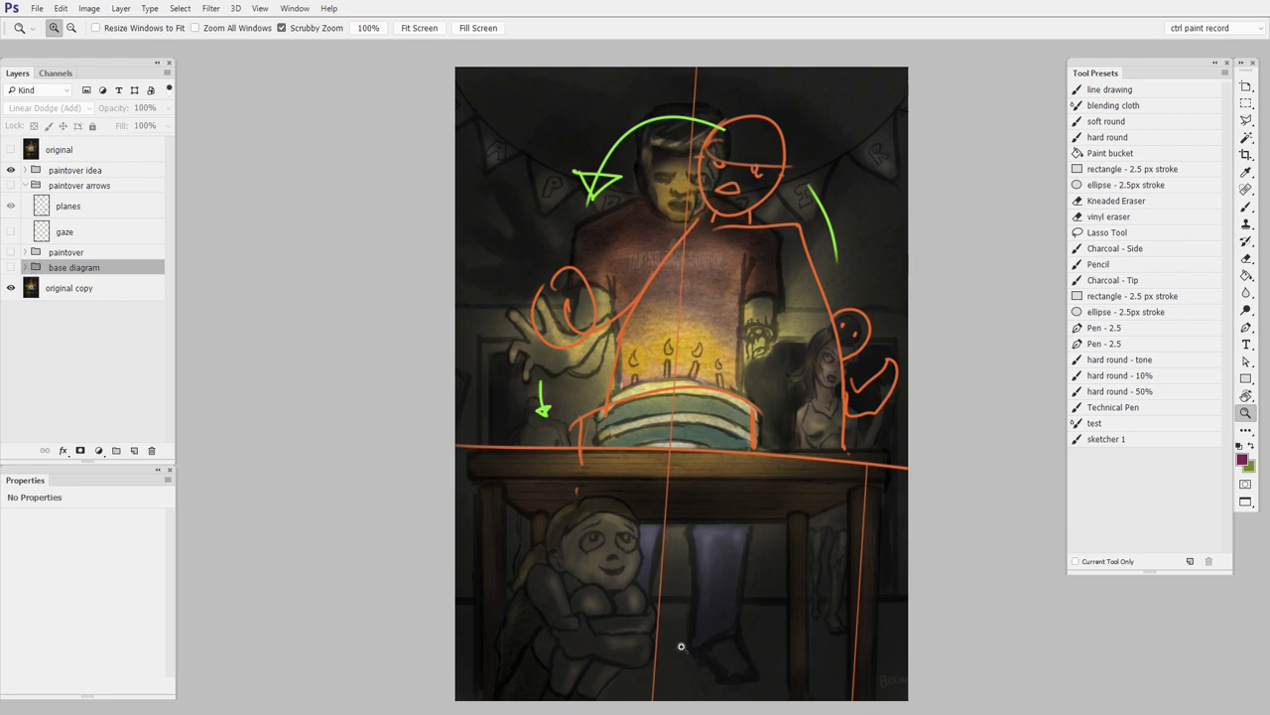
key(ctrl+z)
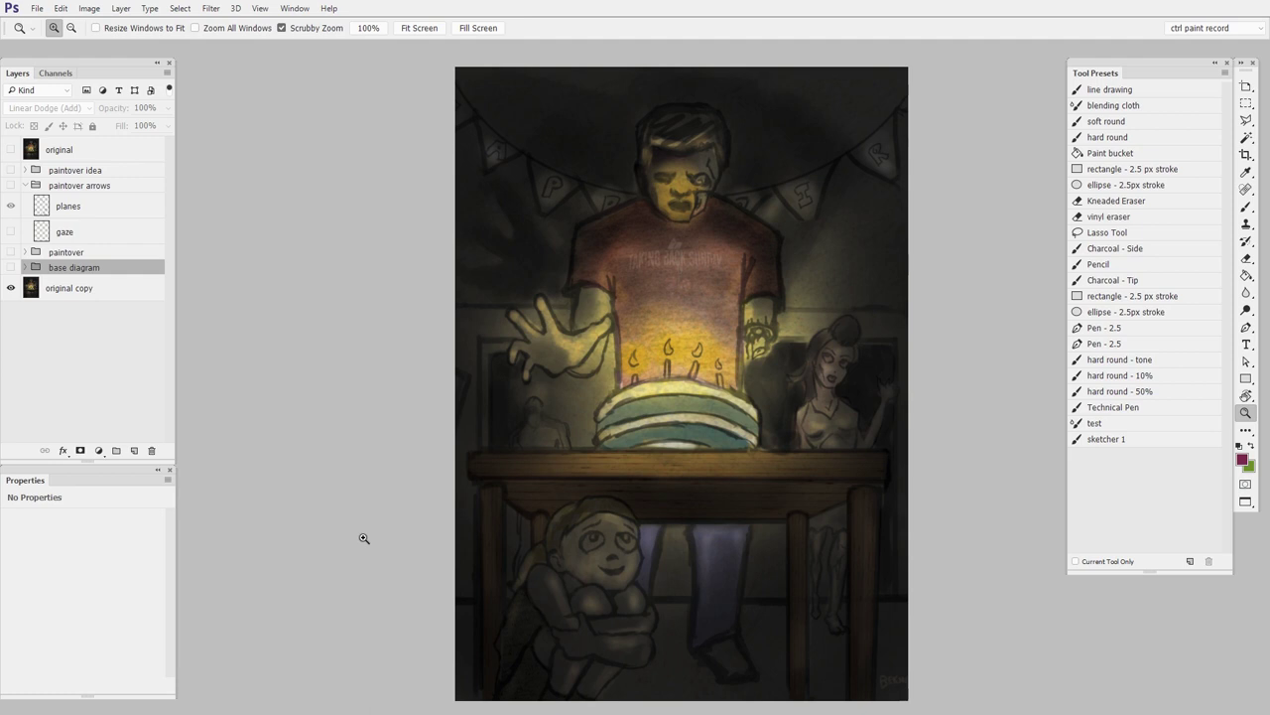
click(11, 252)
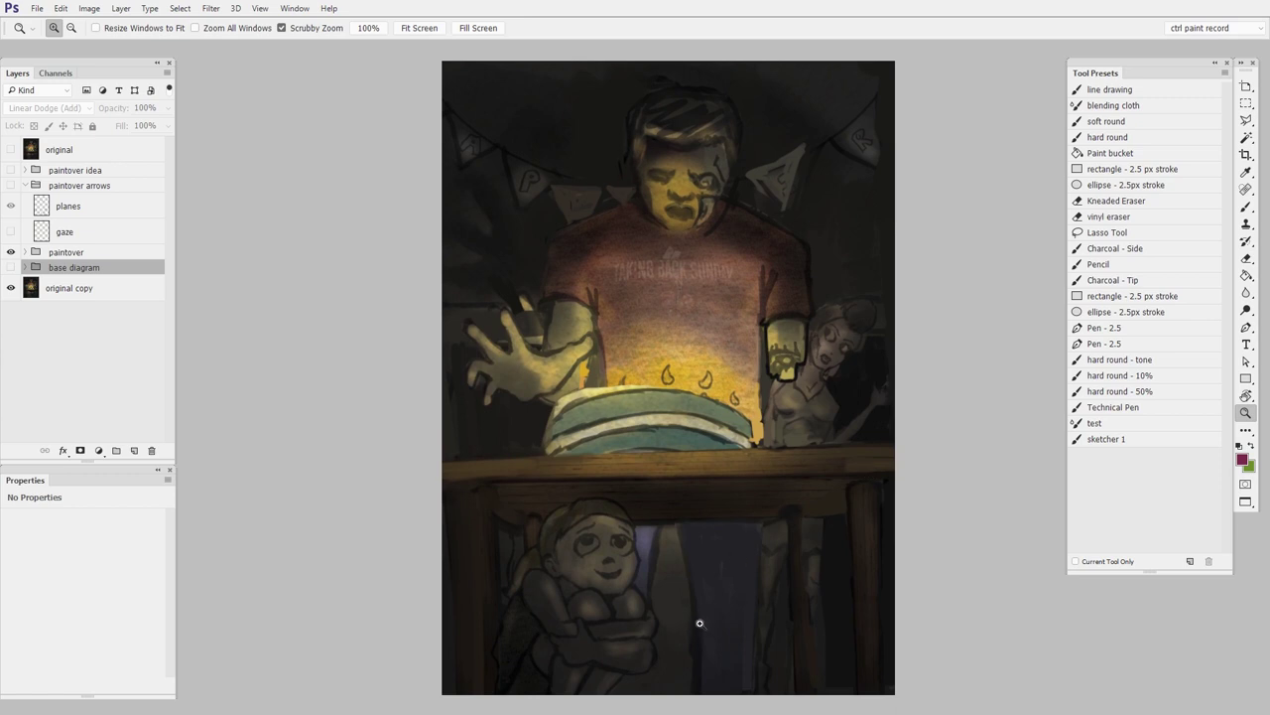
click(11, 184)
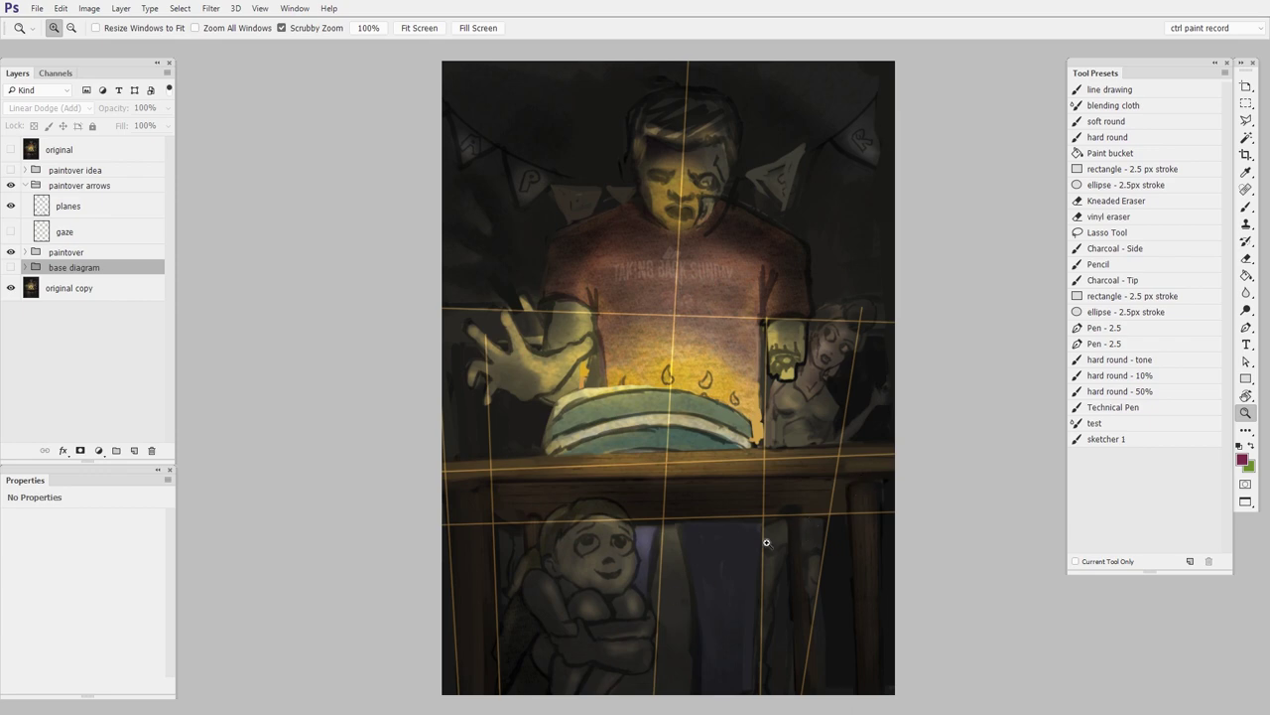
click(11, 186)
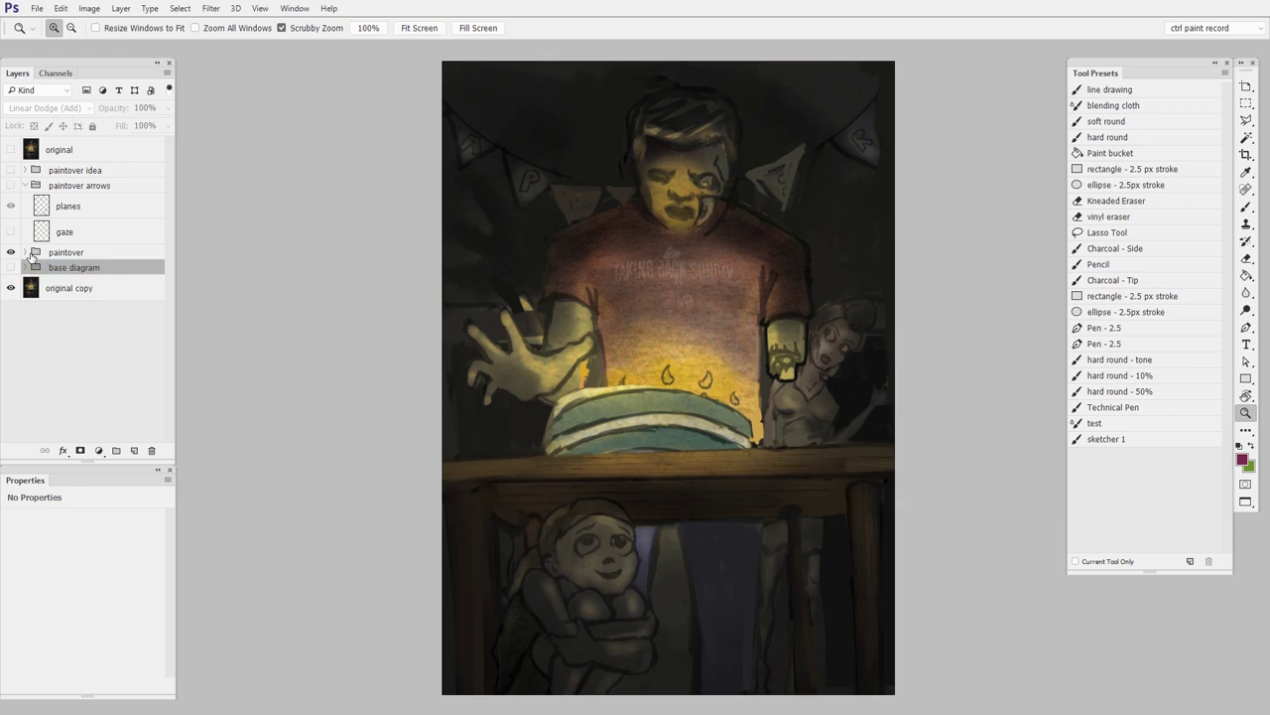
click(12, 253)
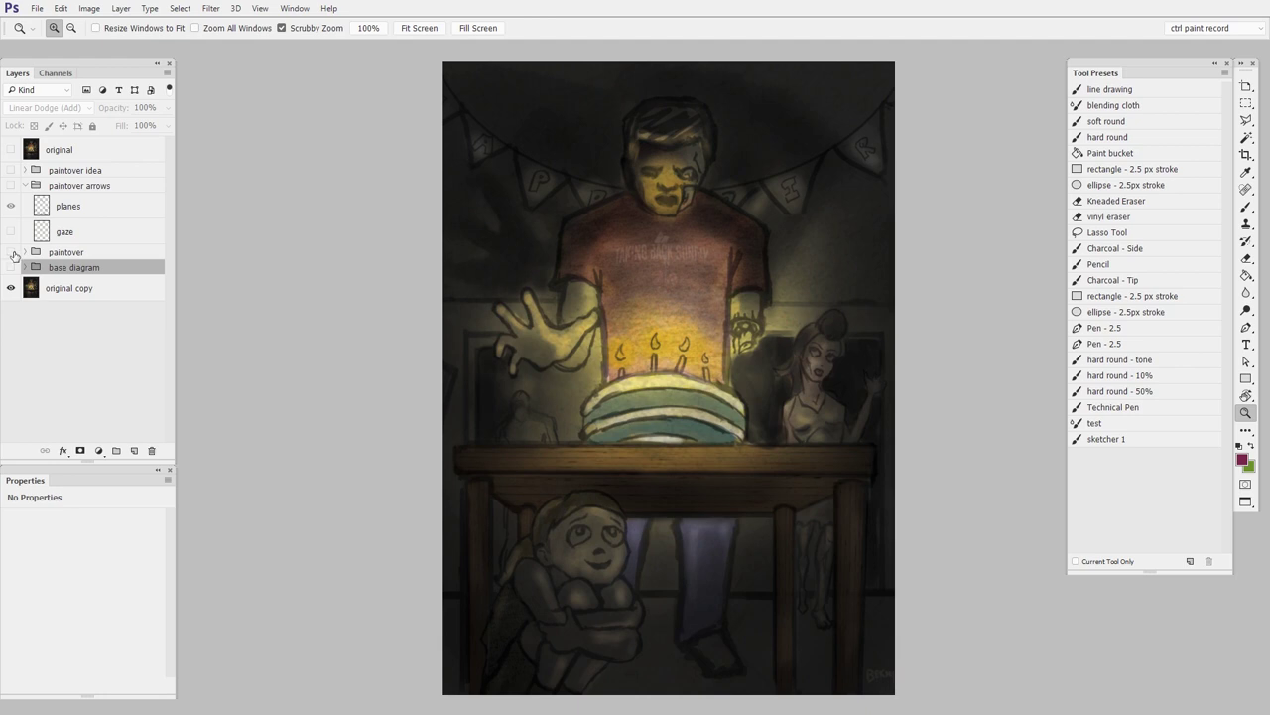
click(12, 254)
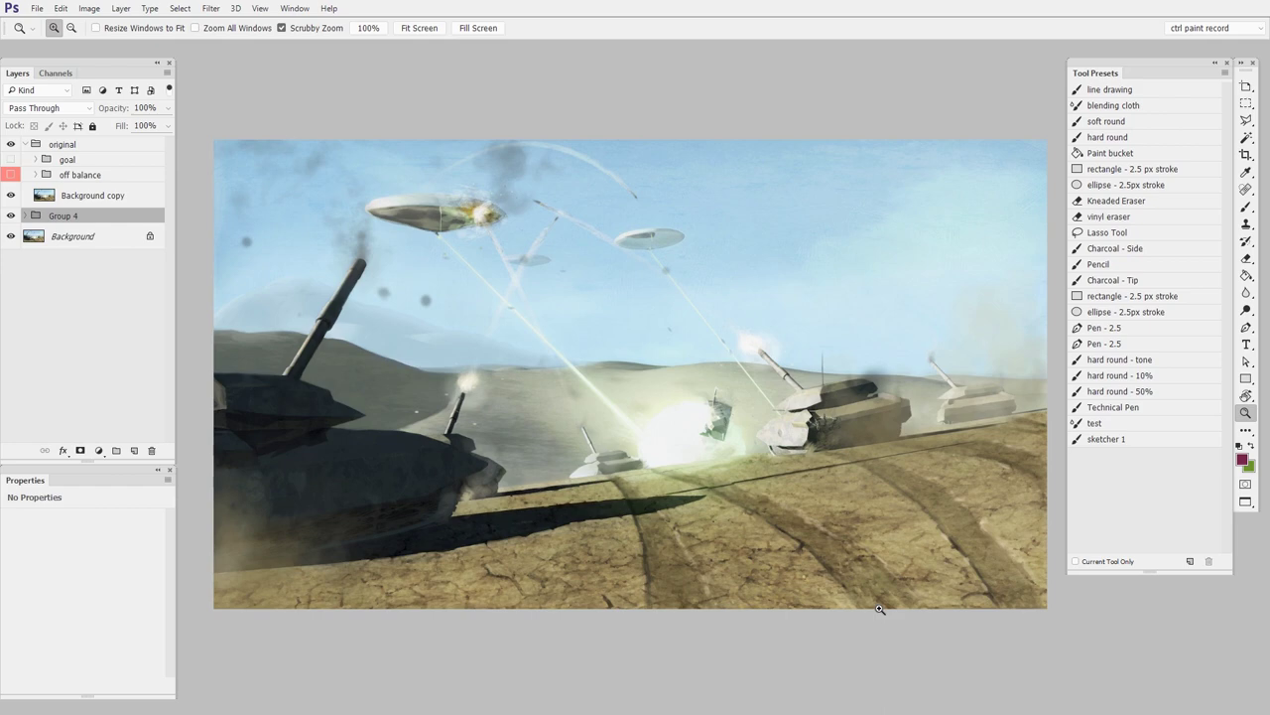
Show the tank painting's off-balance triangle diagram, pan across it, then hide it again.
click(10, 175)
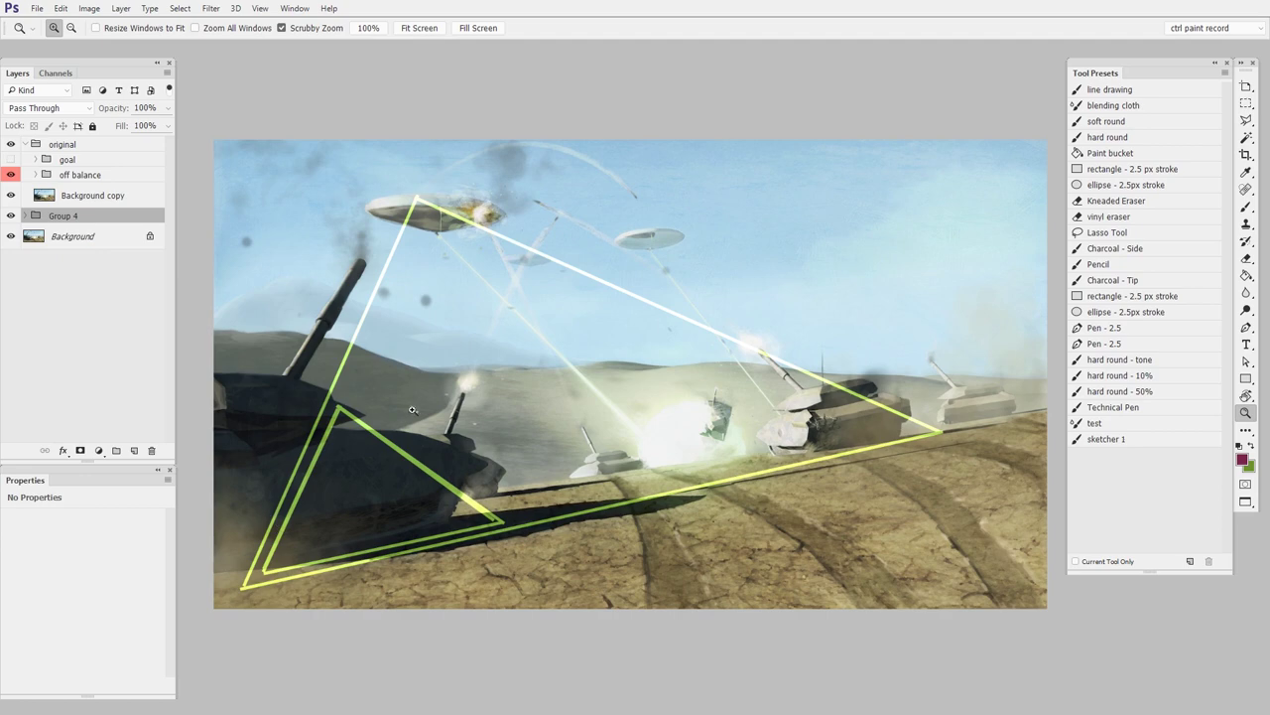
drag(423, 482, 476, 488)
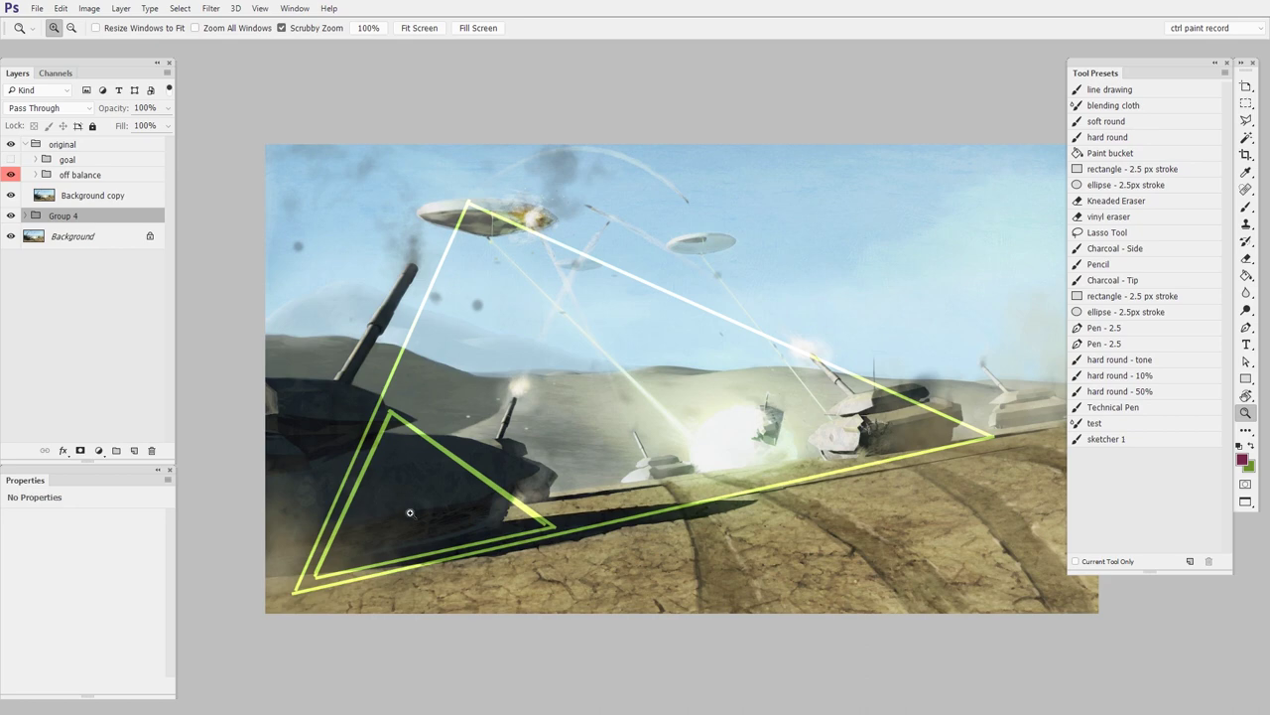
scroll(737, 490, right, 2)
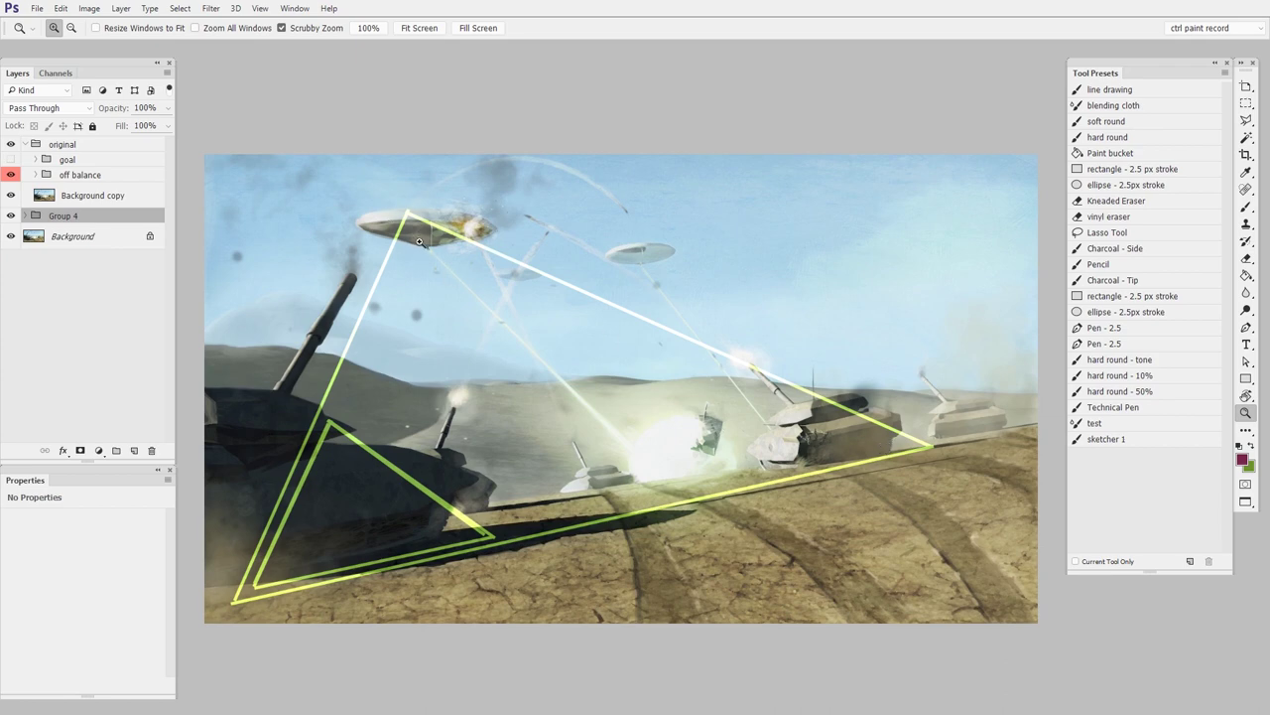
click(10, 174)
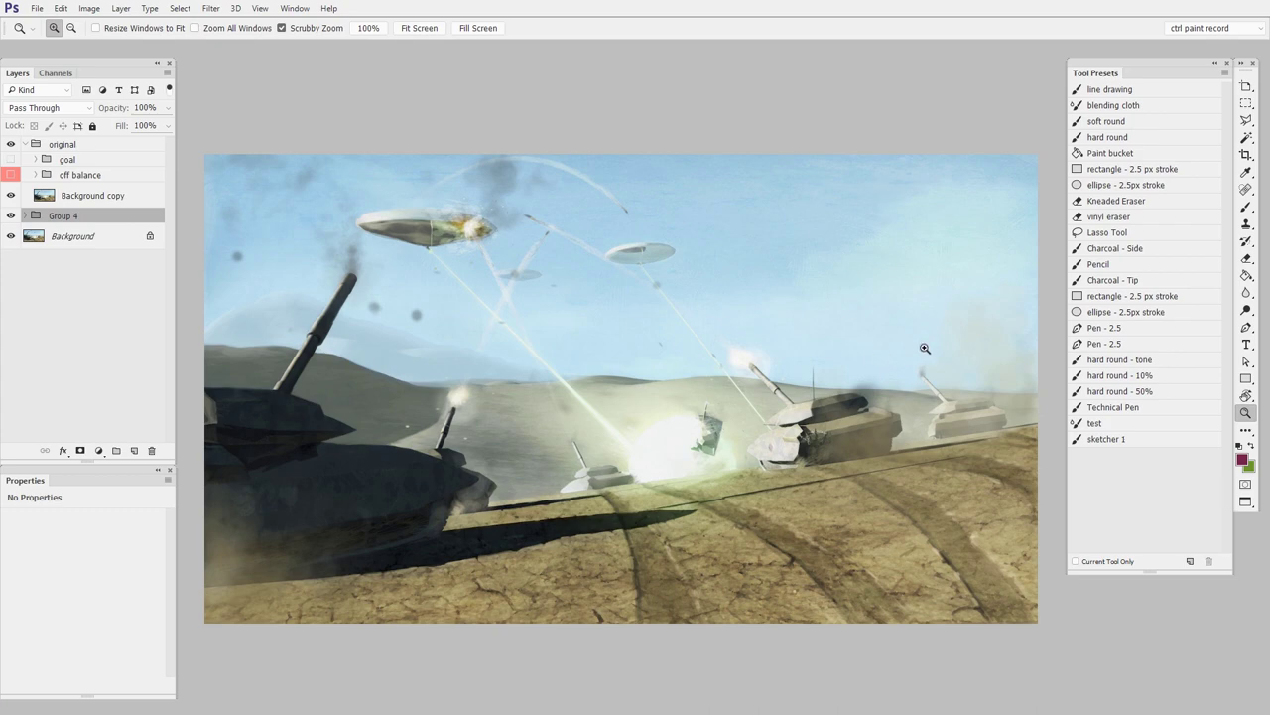
Overlay the 'goal' composition diagram on the tank painting and pan slightly right.
click(10, 159)
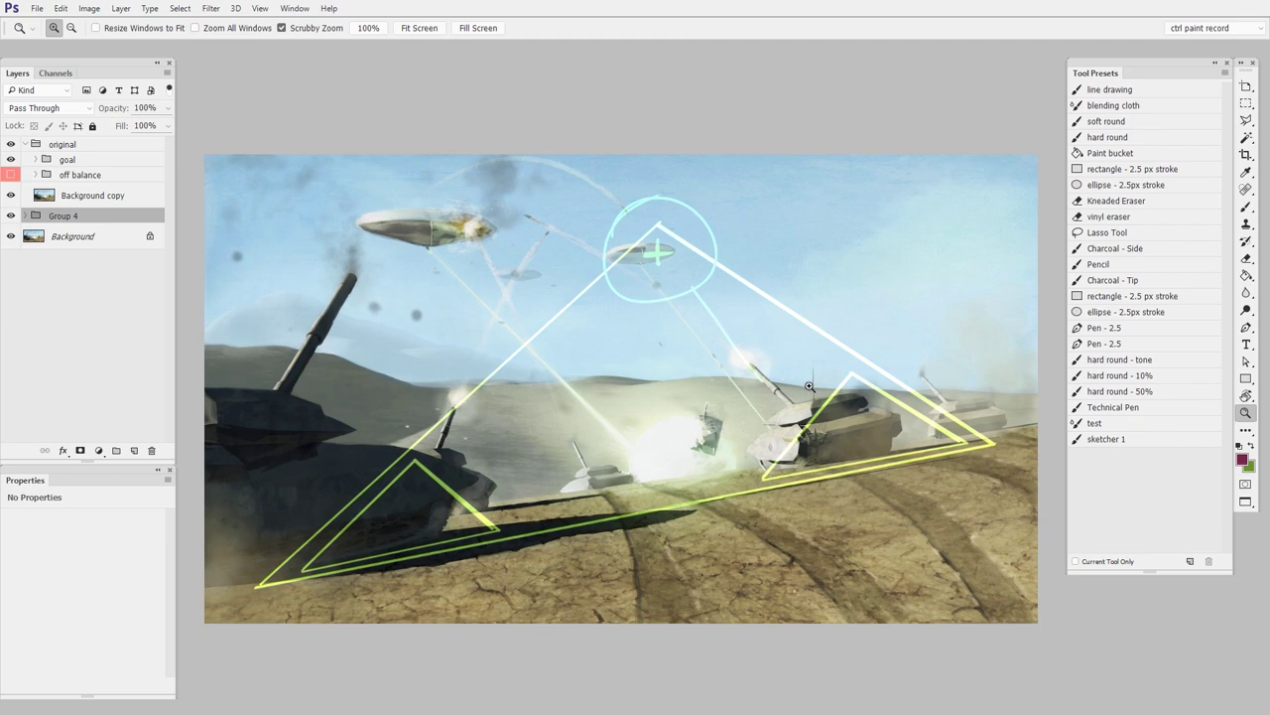
drag(782, 418, 819, 415)
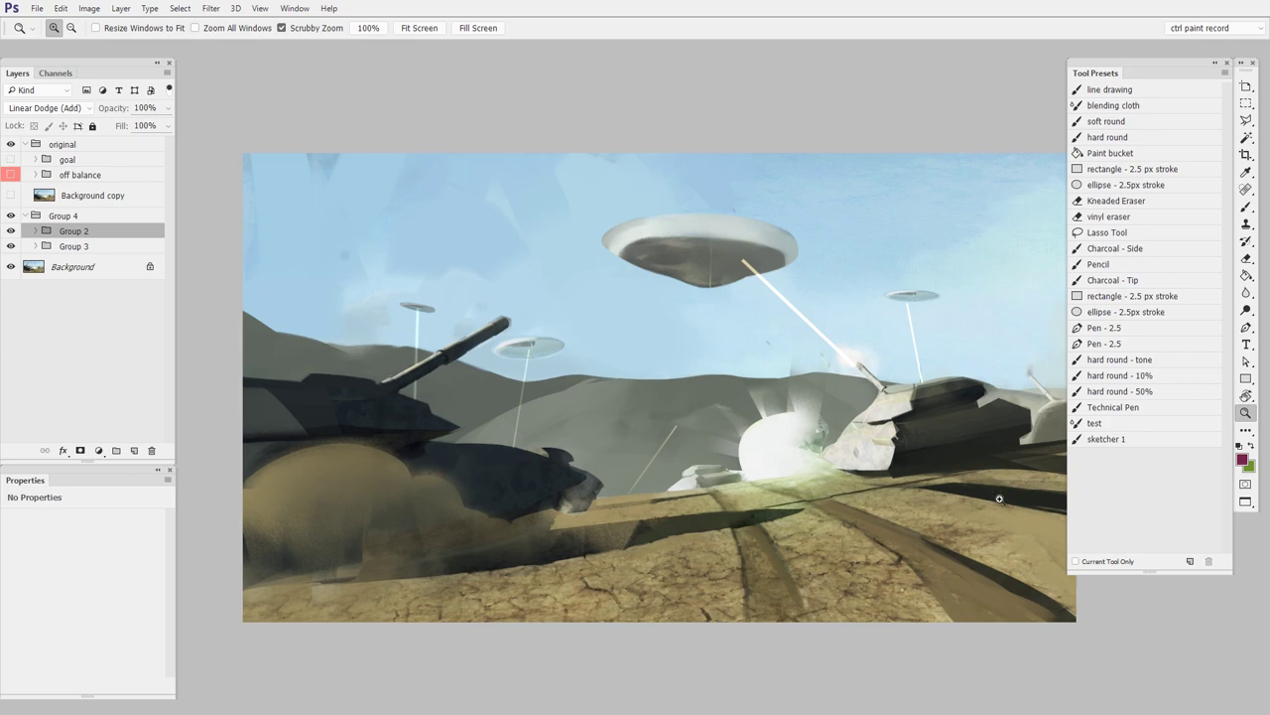
click(11, 159)
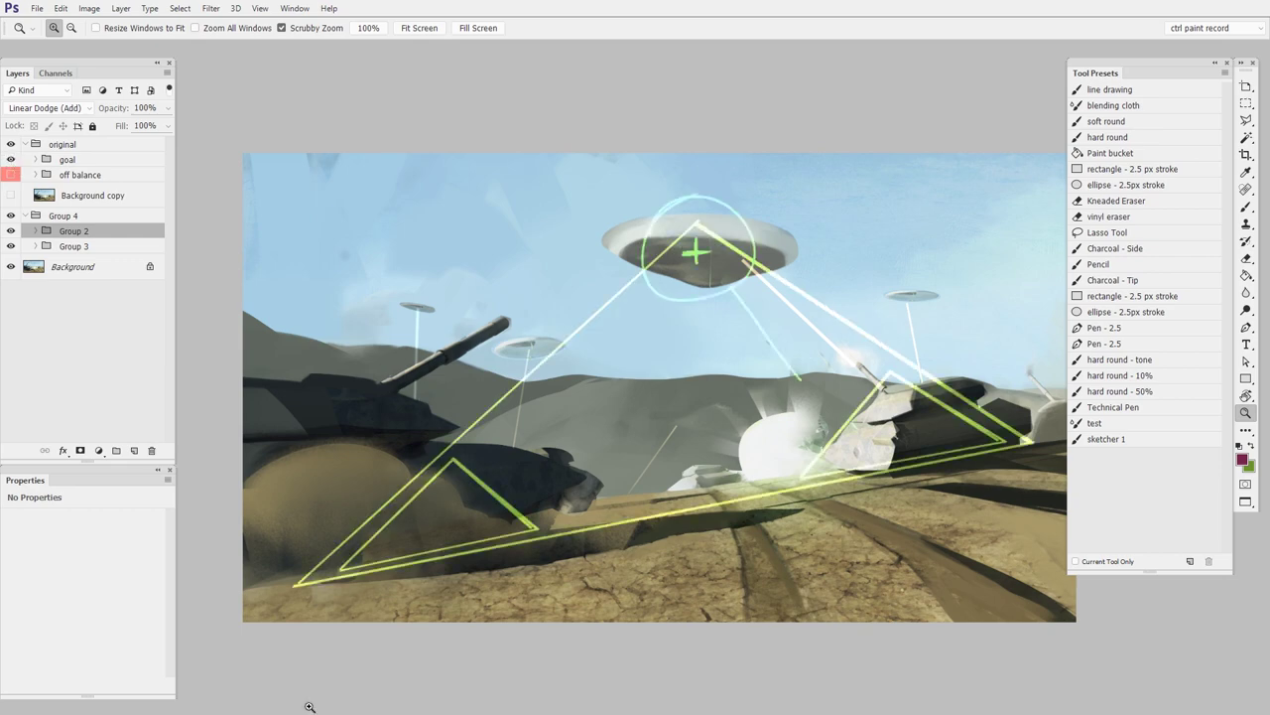
scroll(685, 308, right, 2)
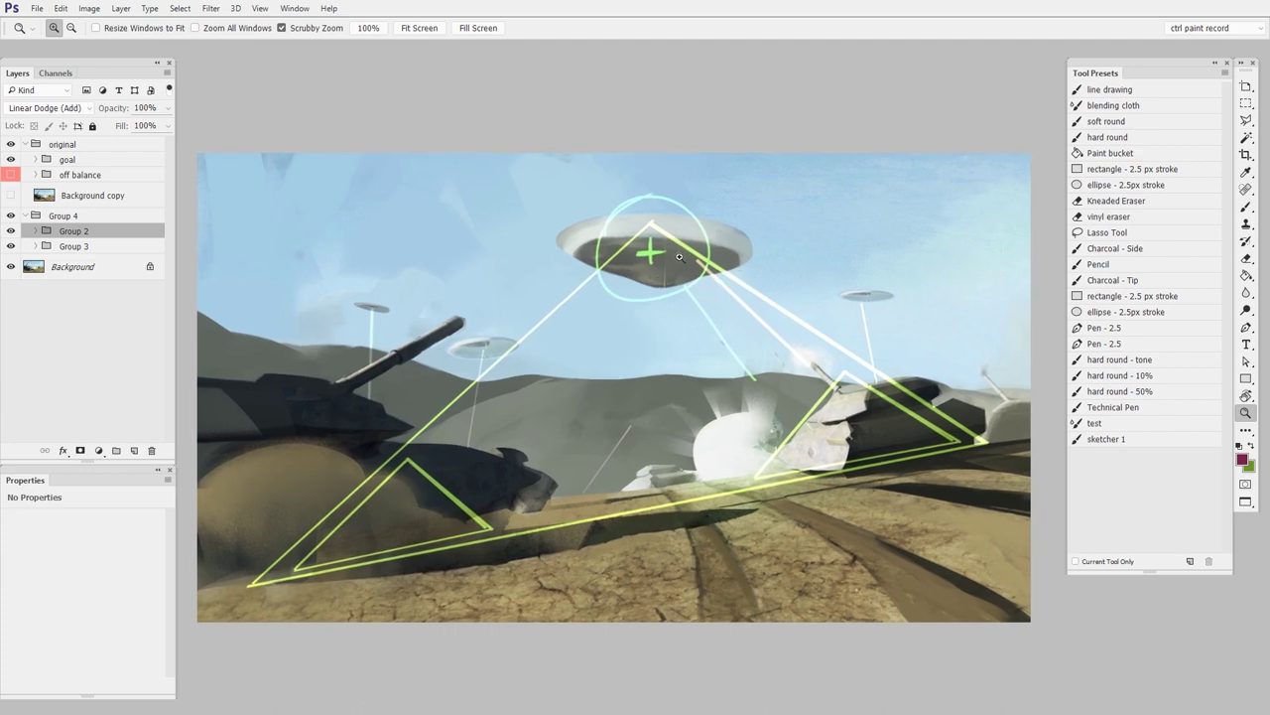
click(11, 158)
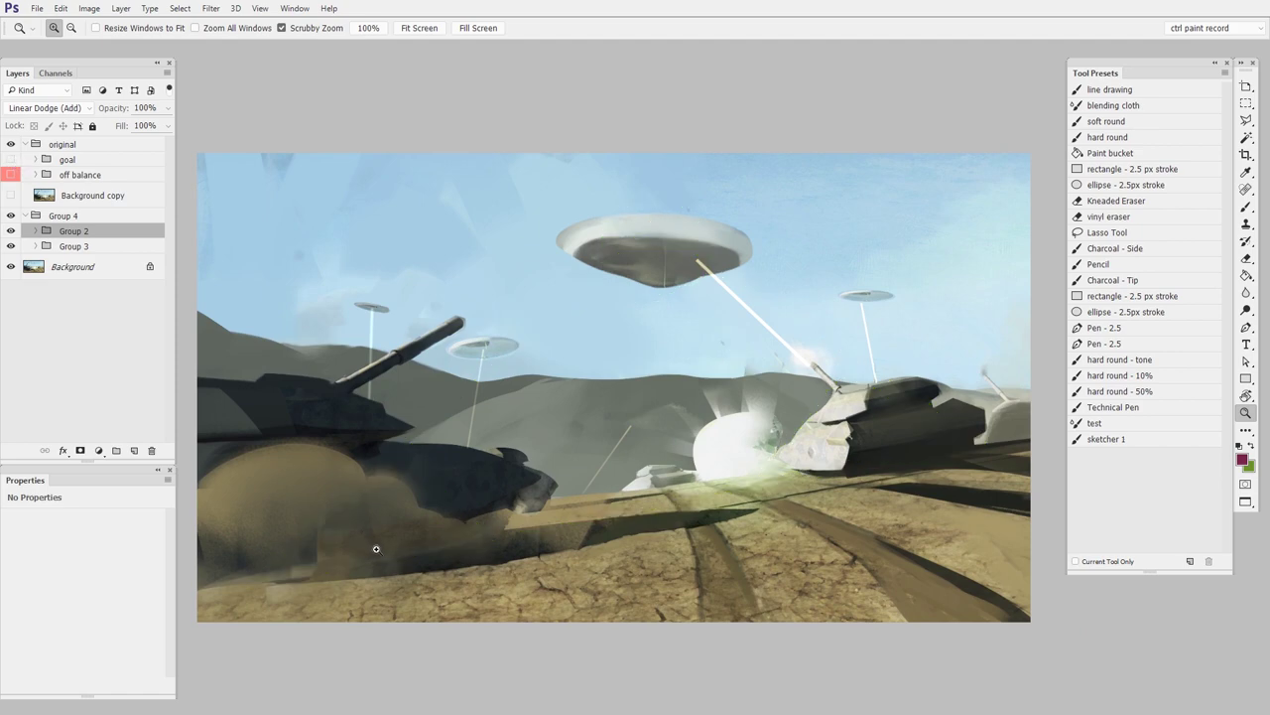
drag(442, 541, 542, 531)
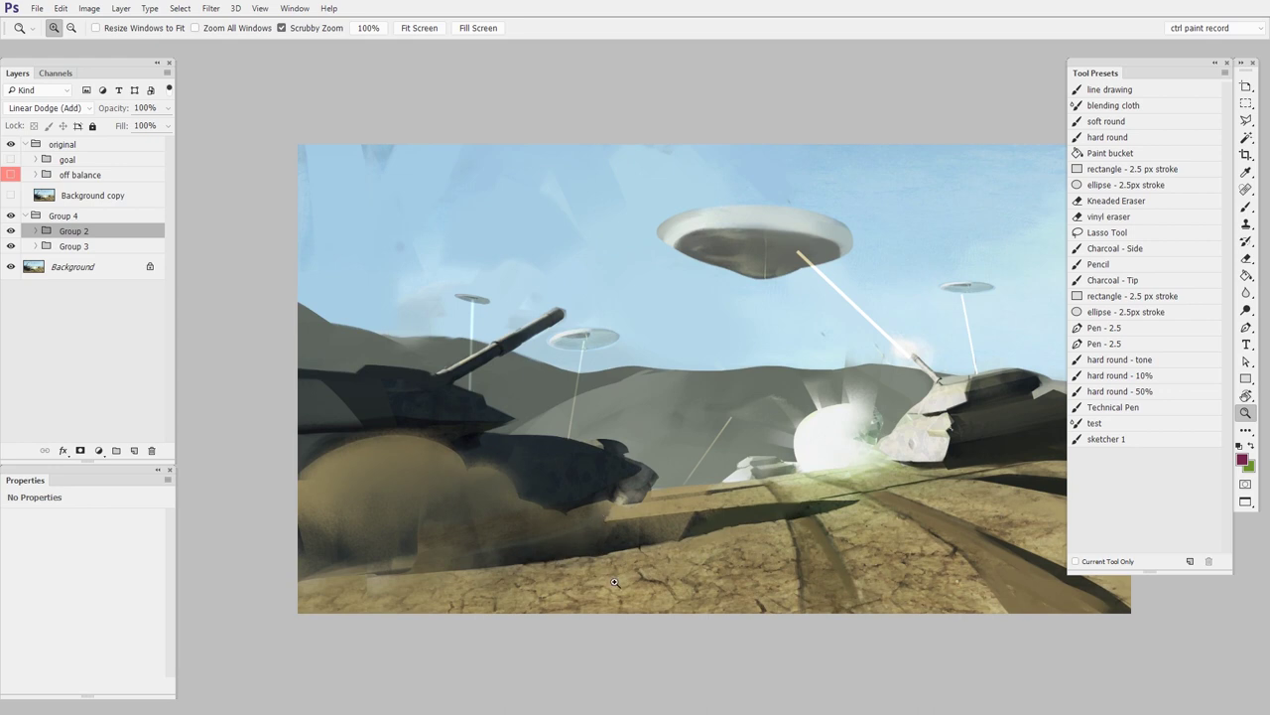
scroll(614, 584, right, 2)
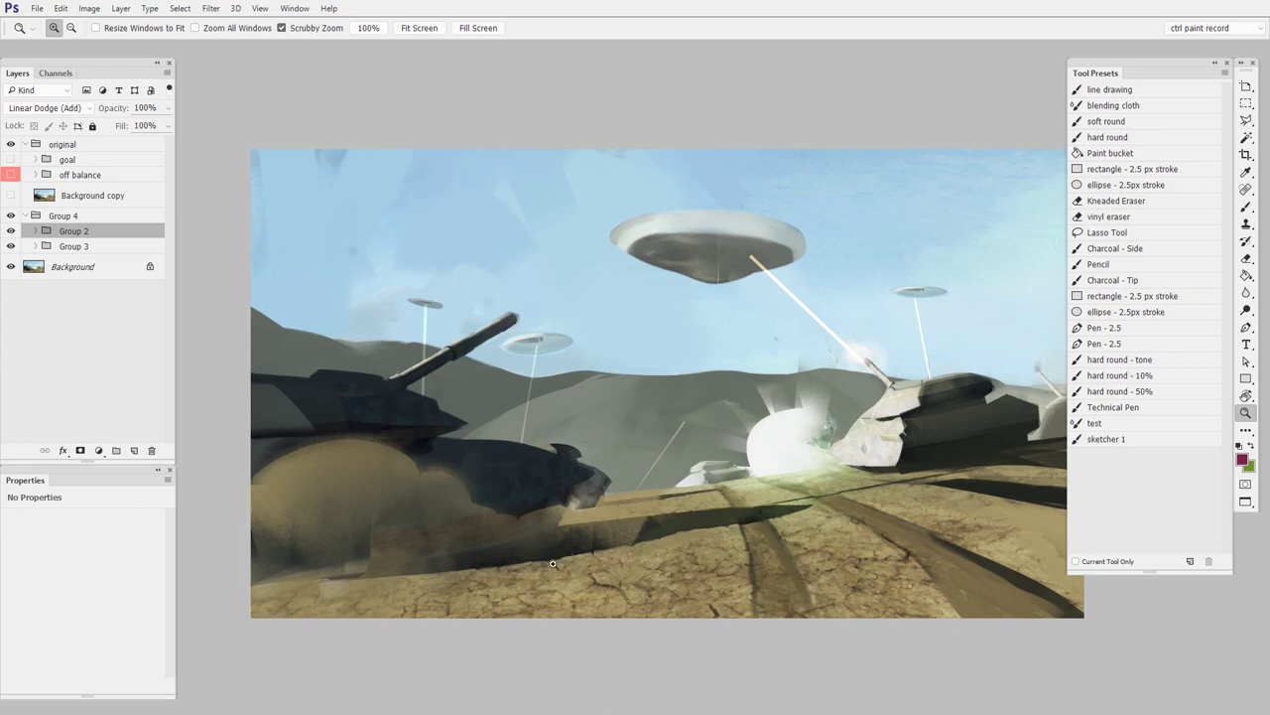
drag(604, 568, 561, 593)
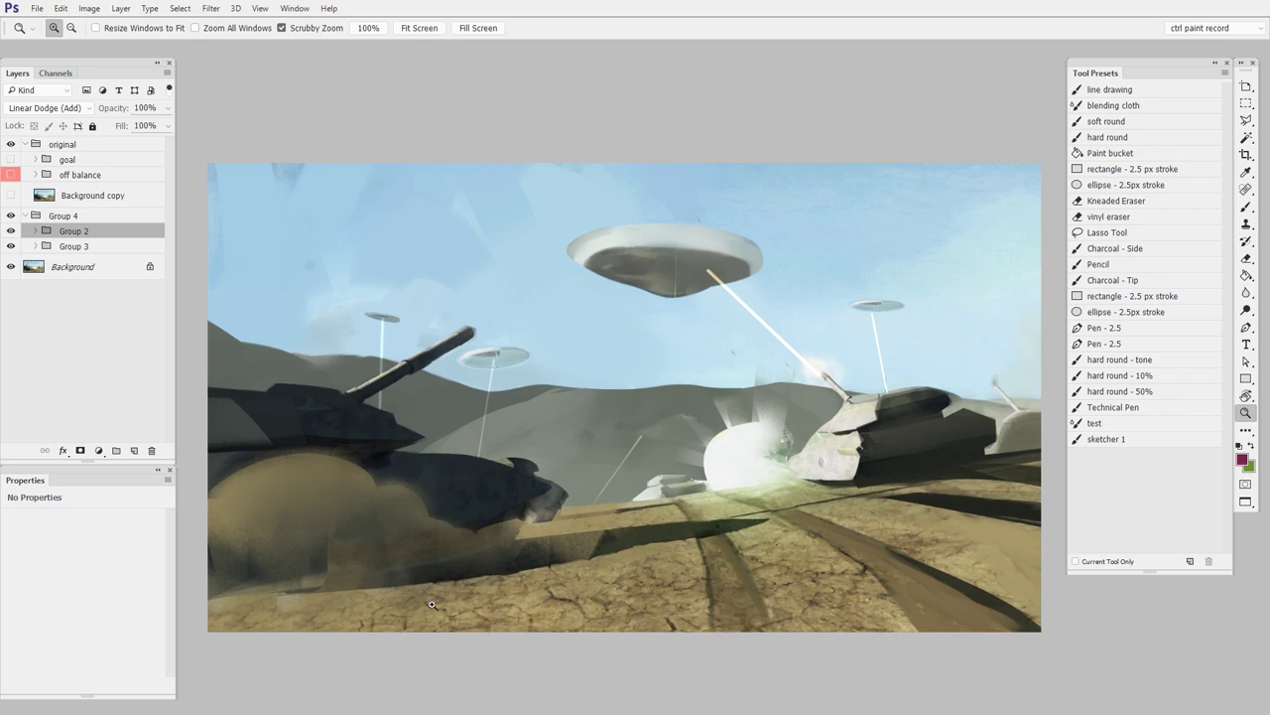
Flash the goal diagram, then toggle the original tank painting to compare with the paintover.
click(11, 158)
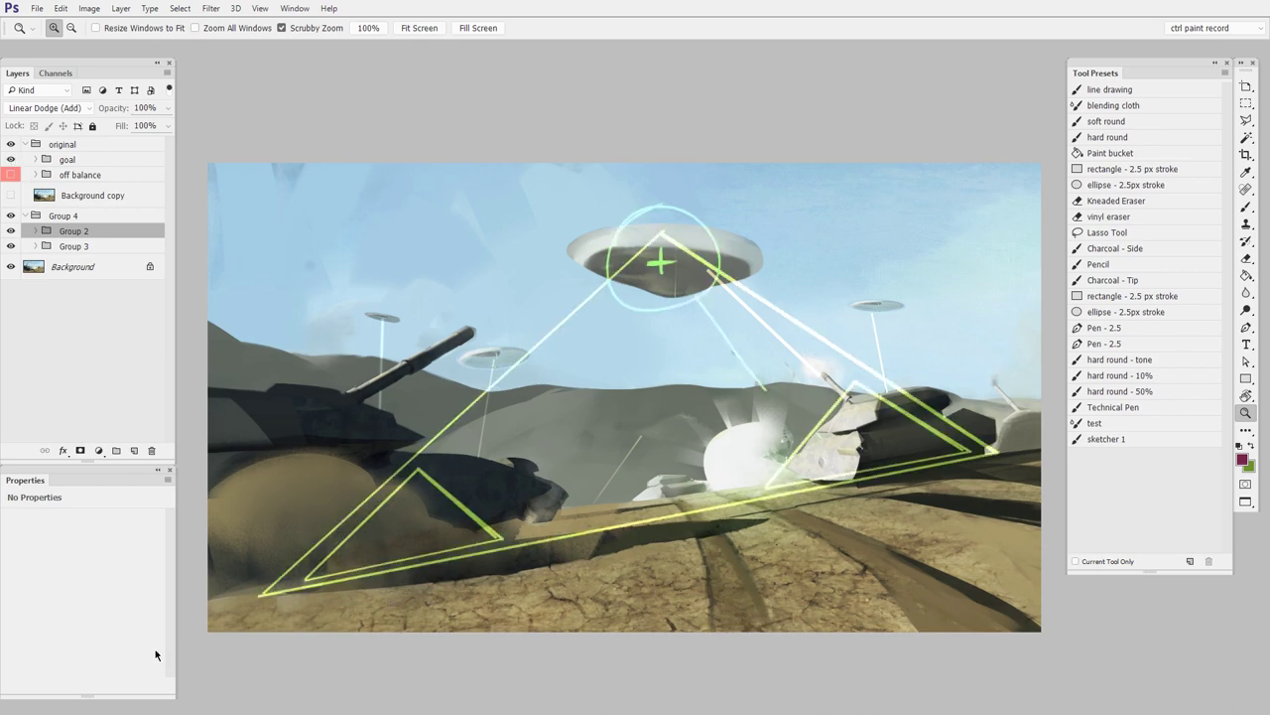
click(11, 158)
click(11, 196)
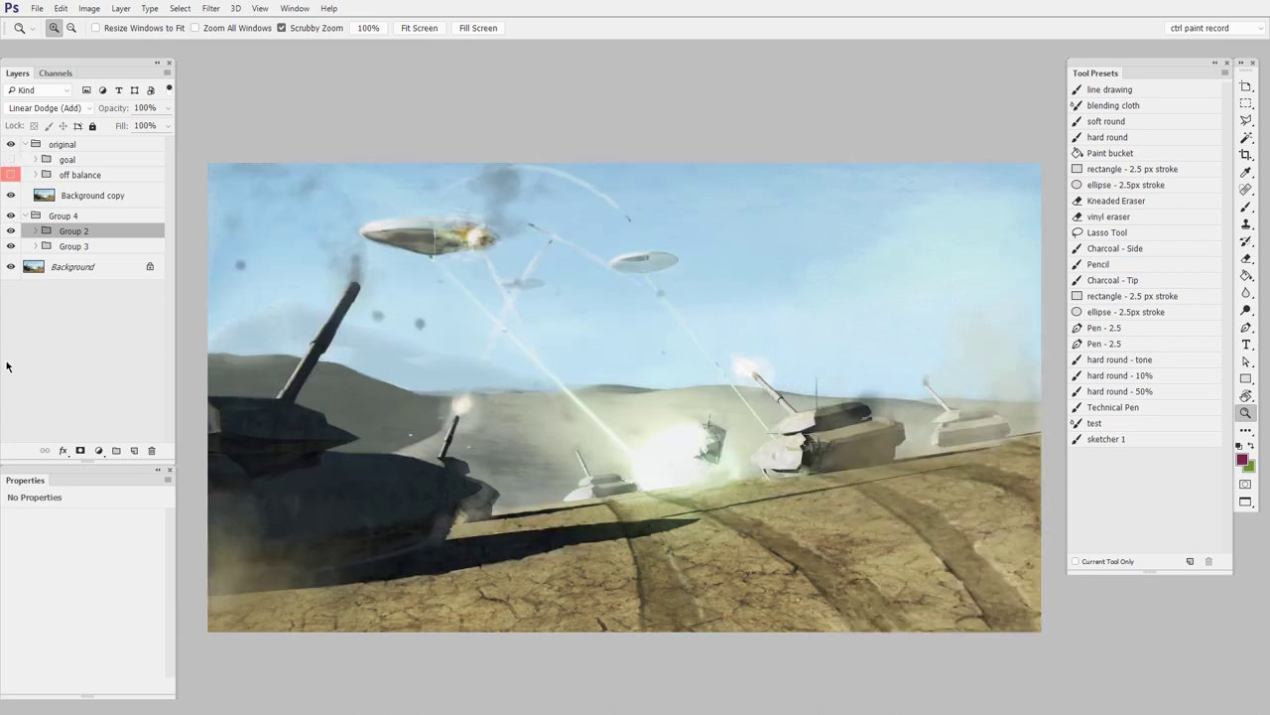
click(10, 195)
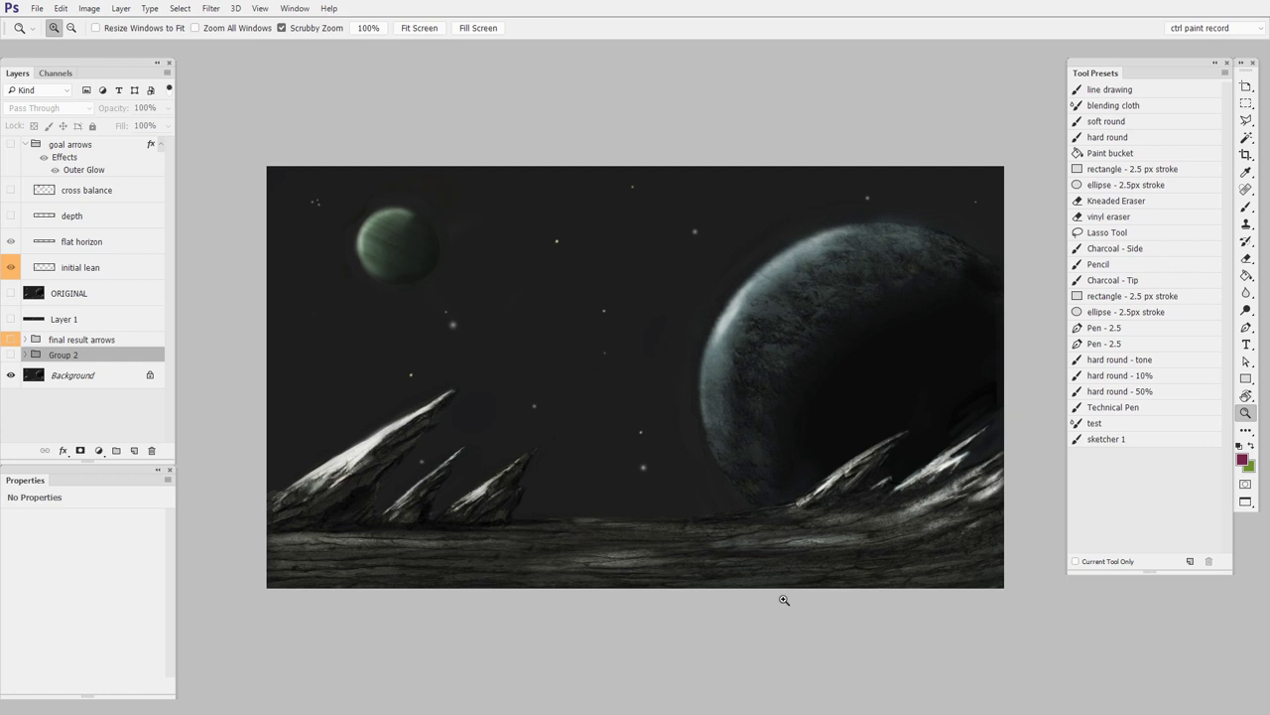
Show the goal arrows, the initial-lean arrows over the rocks and the ground depth arrows.
click(12, 243)
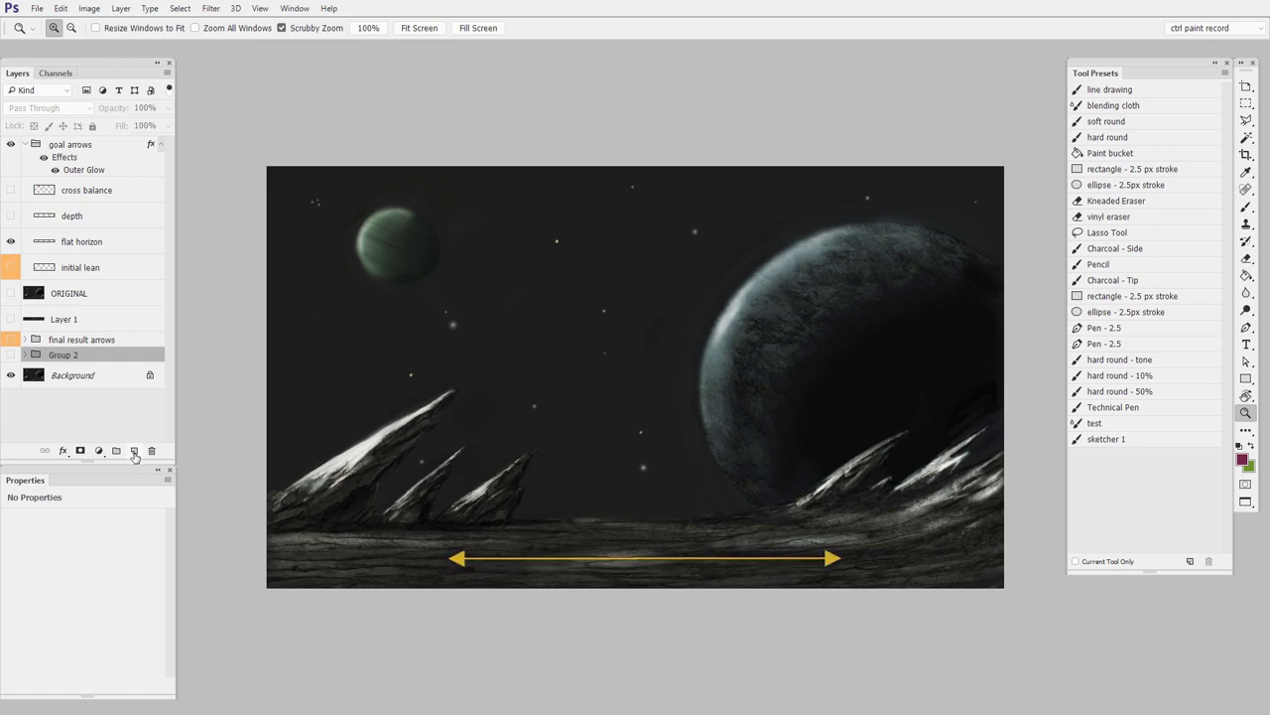
click(11, 268)
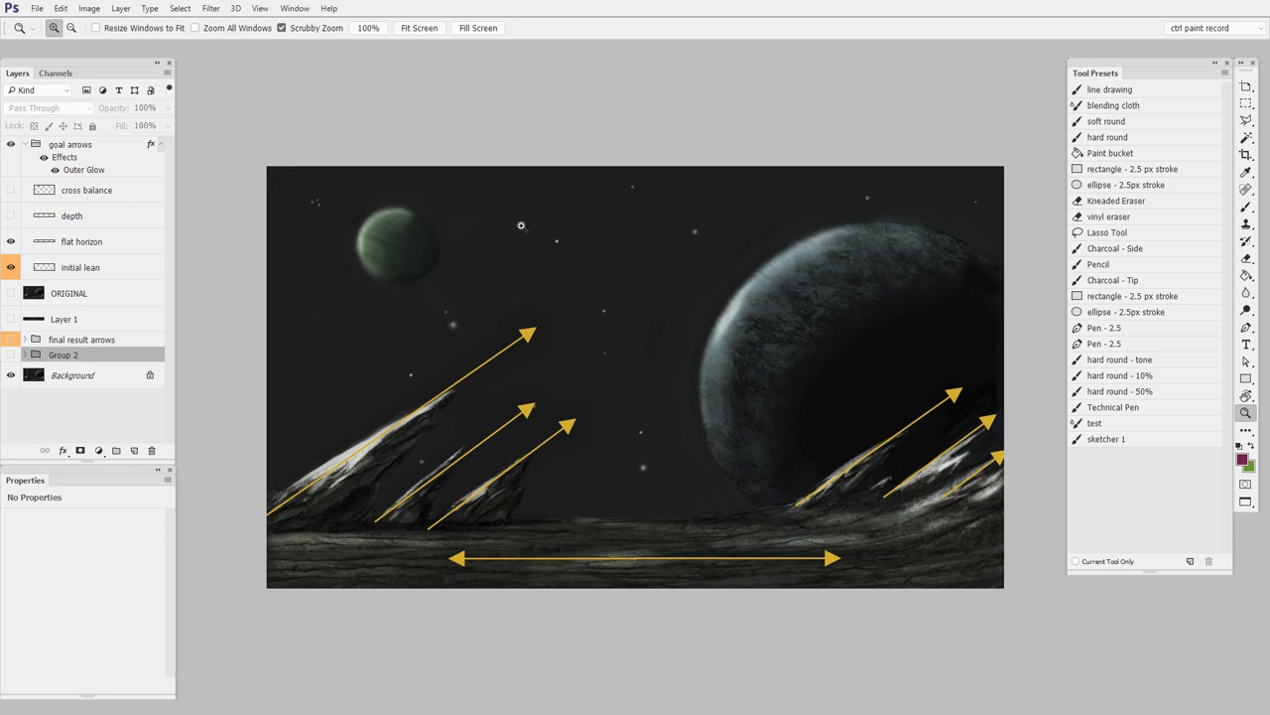
click(11, 216)
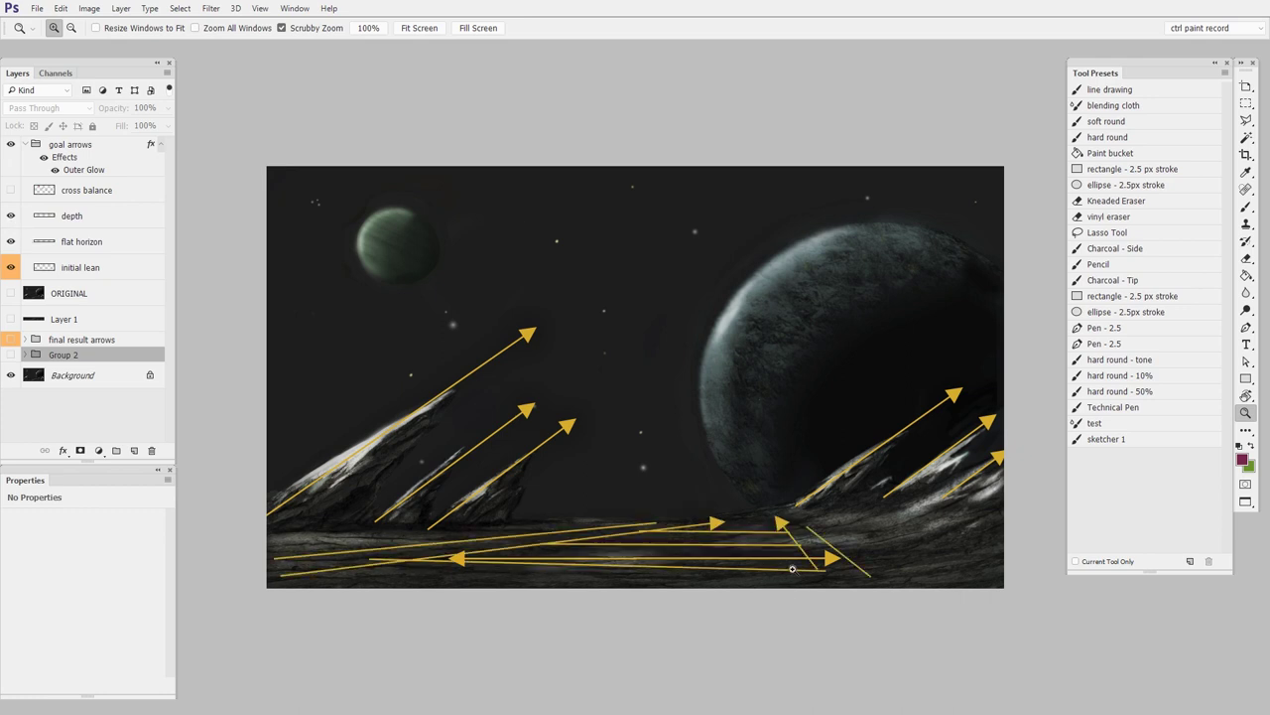
Swap the depth arrows for the red cross-balance arrow, then hide all arrows and show Group 2.
click(11, 216)
click(11, 189)
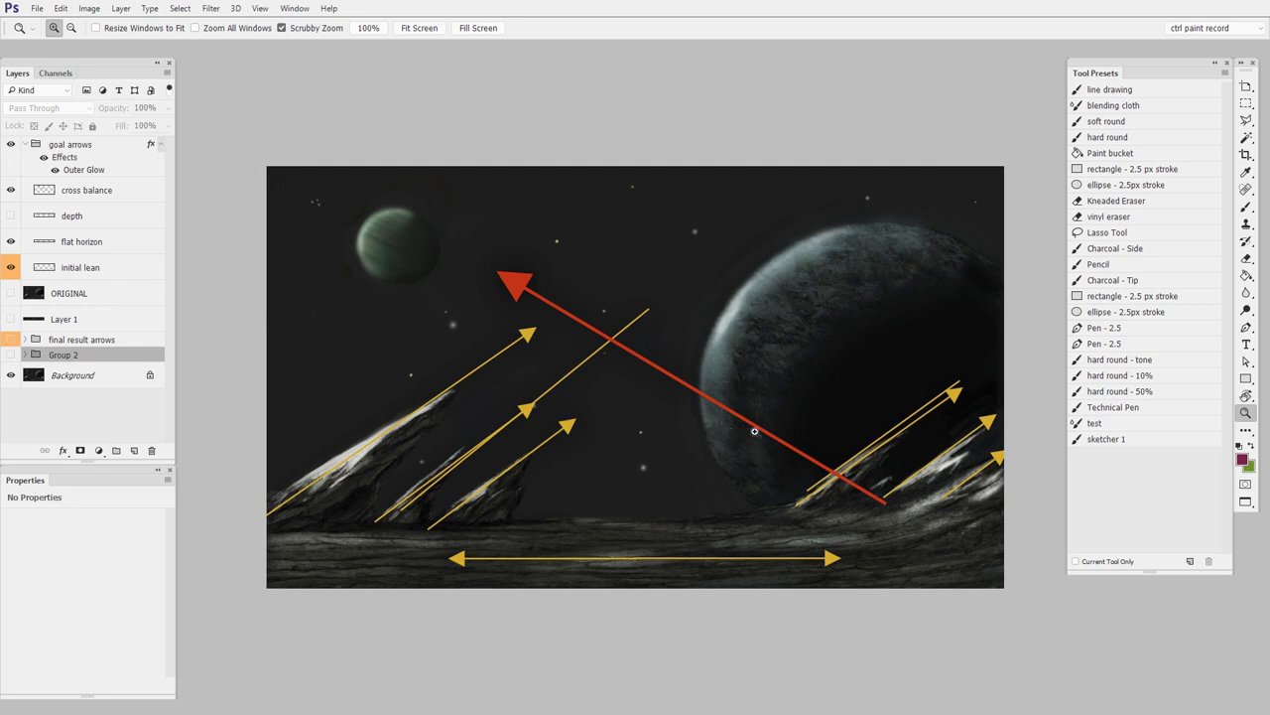
click(12, 145)
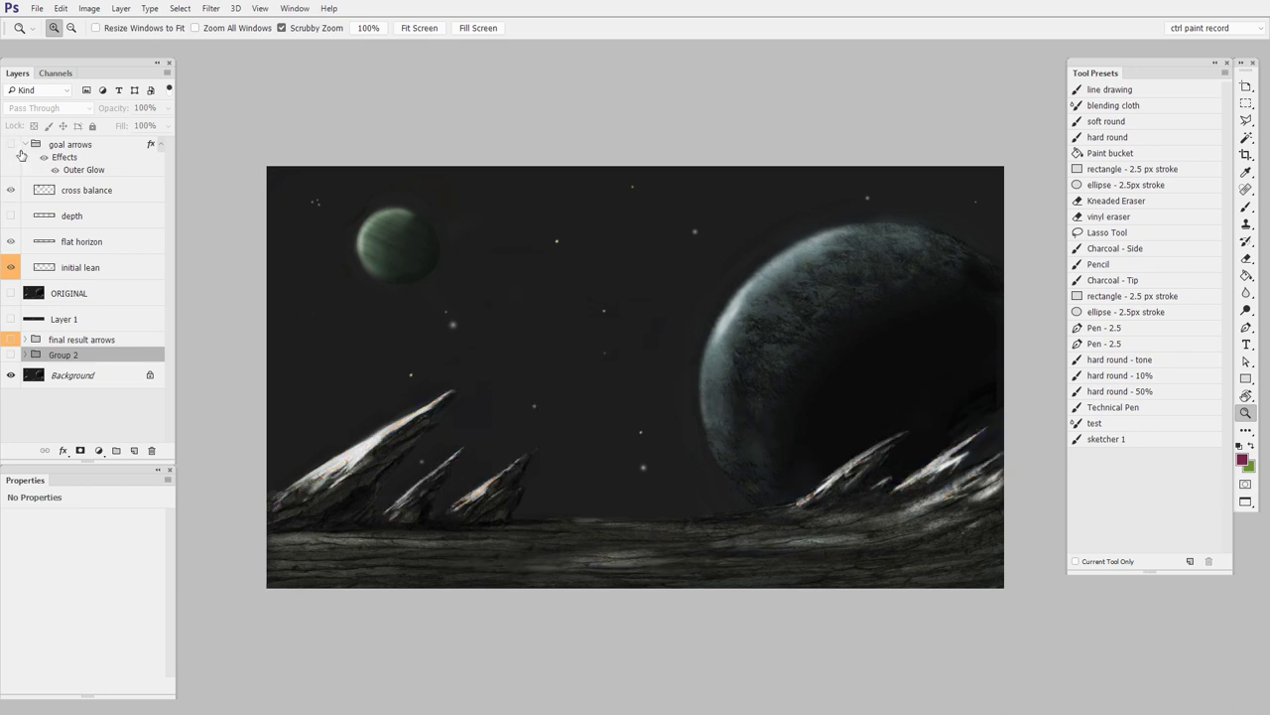
click(11, 354)
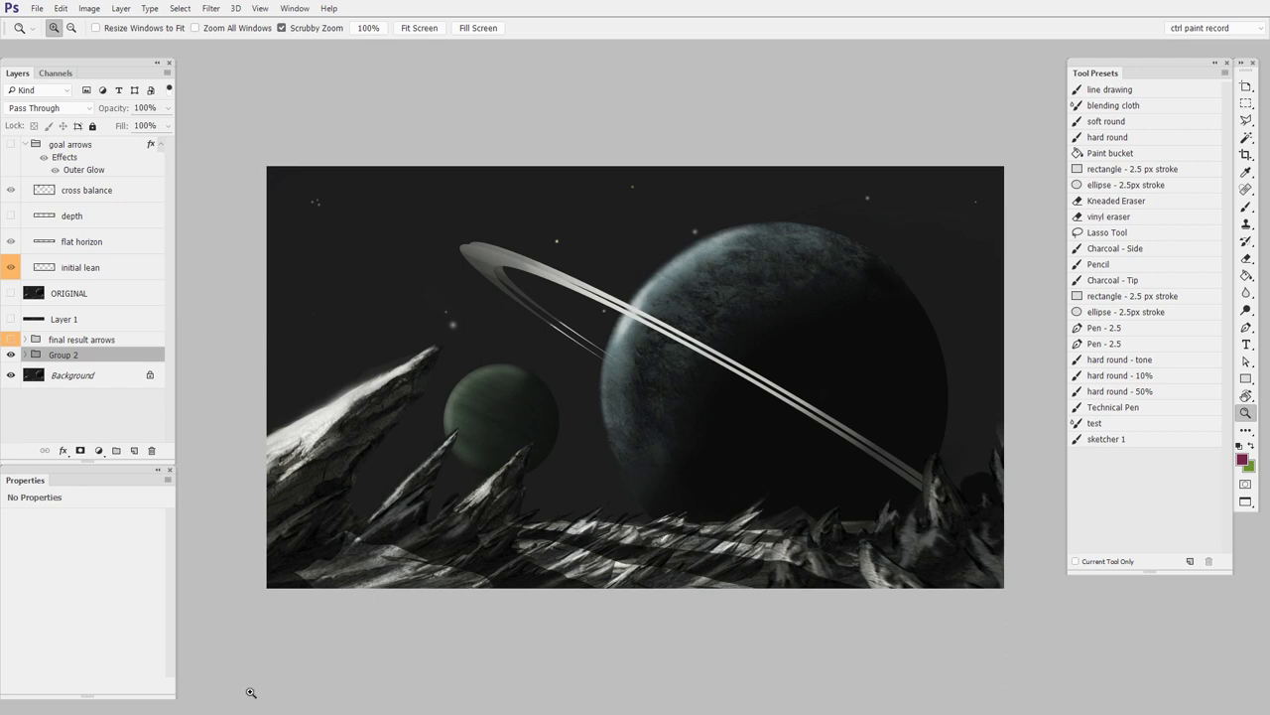
Expand Group 2, inspect the planet painting close up, then fit it and hide the form arrows.
click(24, 354)
scroll(168, 275, down, 5)
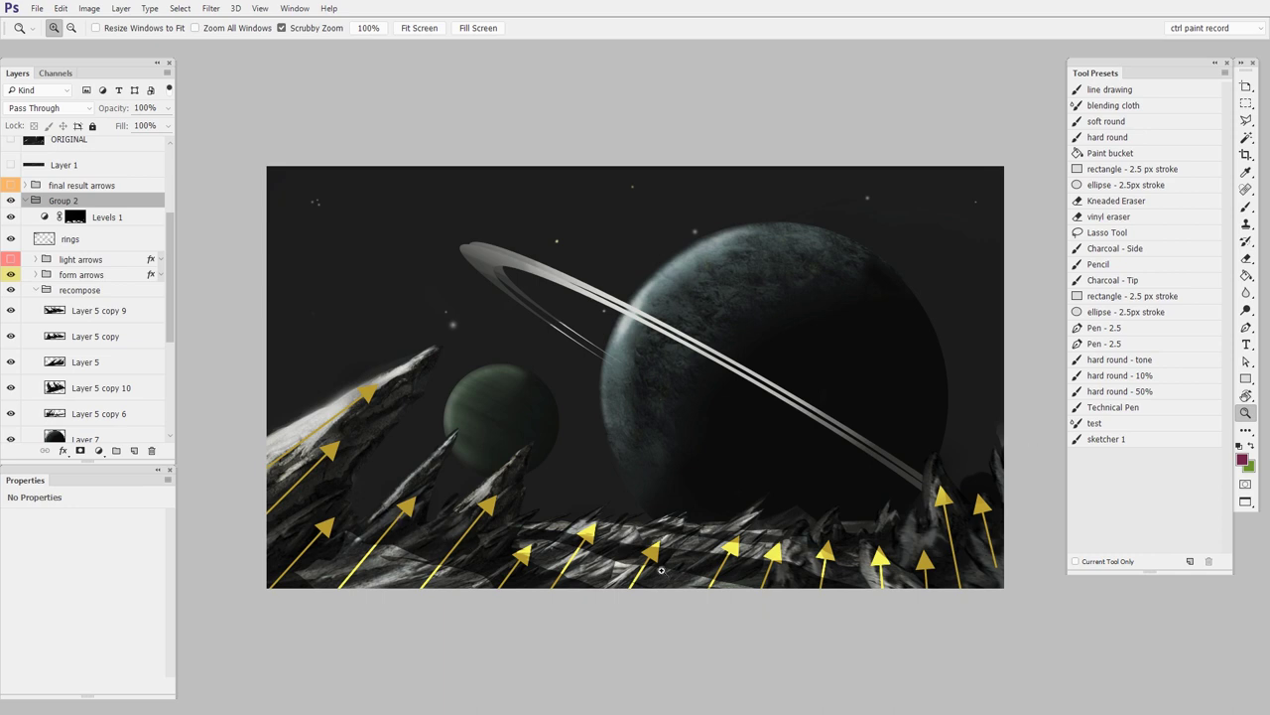
drag(522, 513, 647, 458)
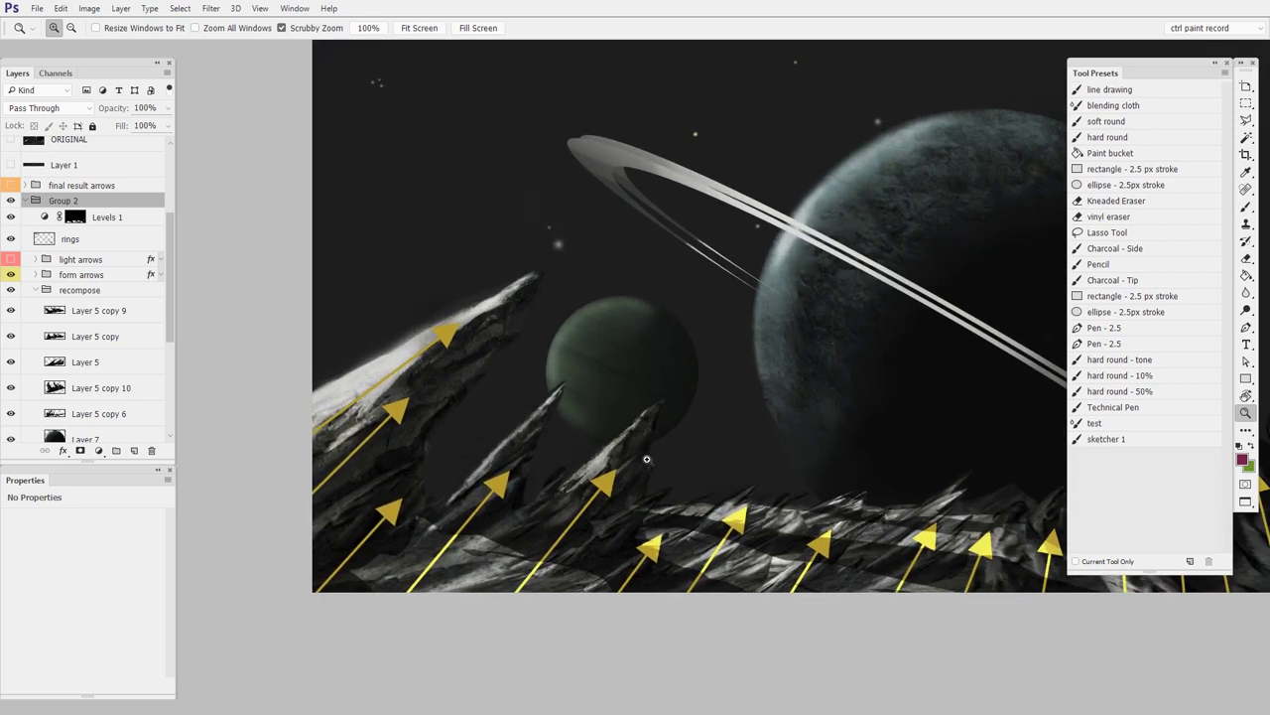
drag(756, 410, 548, 387)
scroll(774, 491, right, 2)
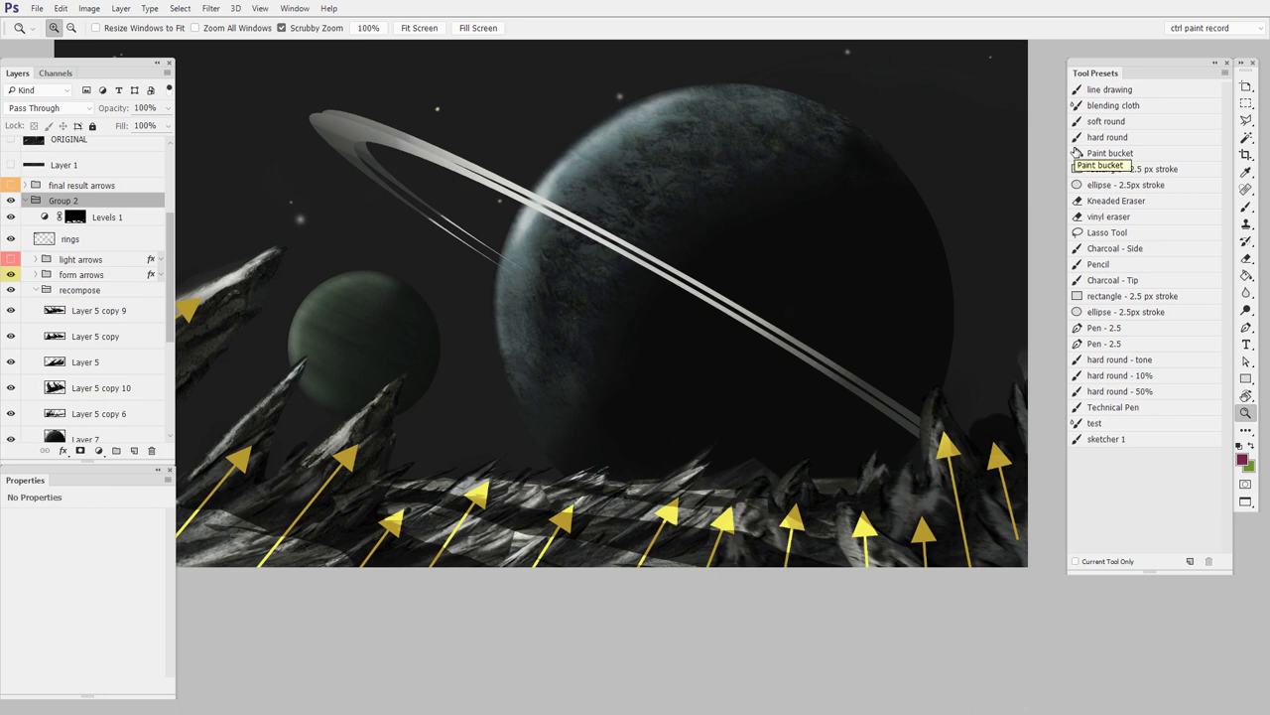
key(ctrl+minus)
click(10, 274)
Show the red light arrows and zoom in on the big ringed planet.
click(10, 260)
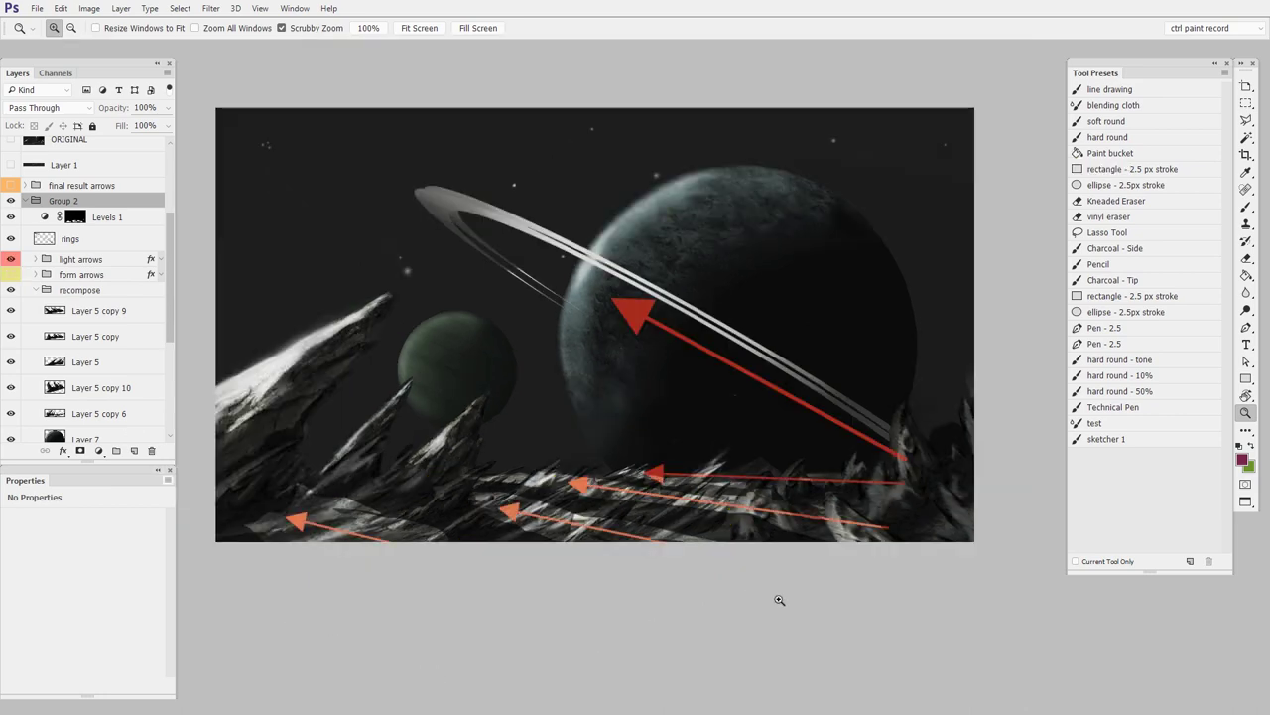
drag(800, 556, 883, 496)
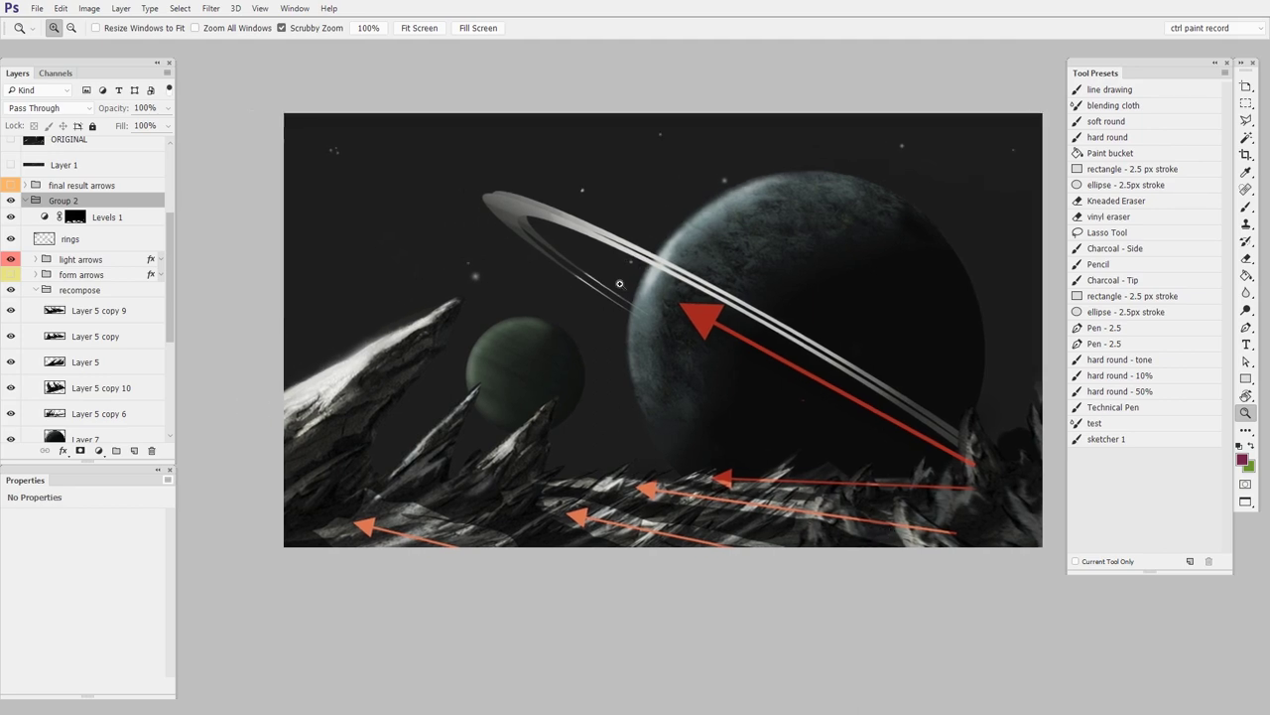
drag(831, 335, 964, 483)
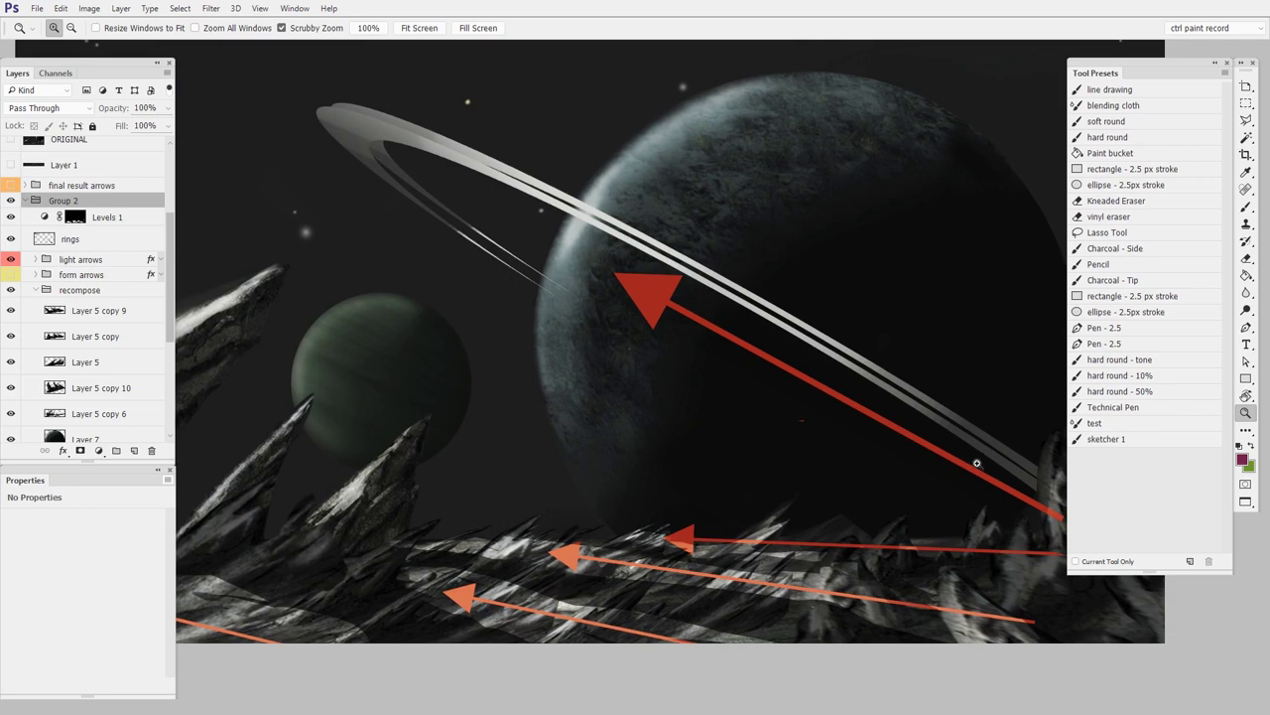
Hide the light and form arrows, then zoom in and out over the rocks and planets.
drag(11, 259, 11, 275)
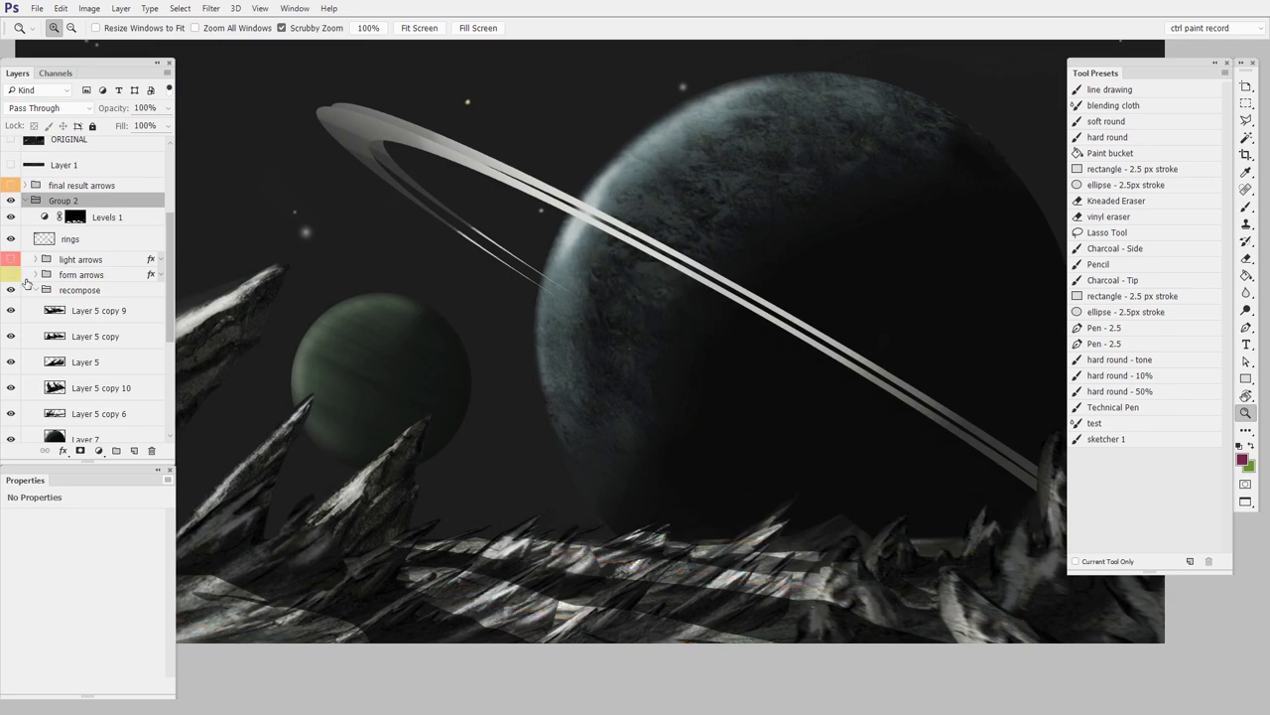
alt+click(960, 427)
scroll(864, 533, right, 1)
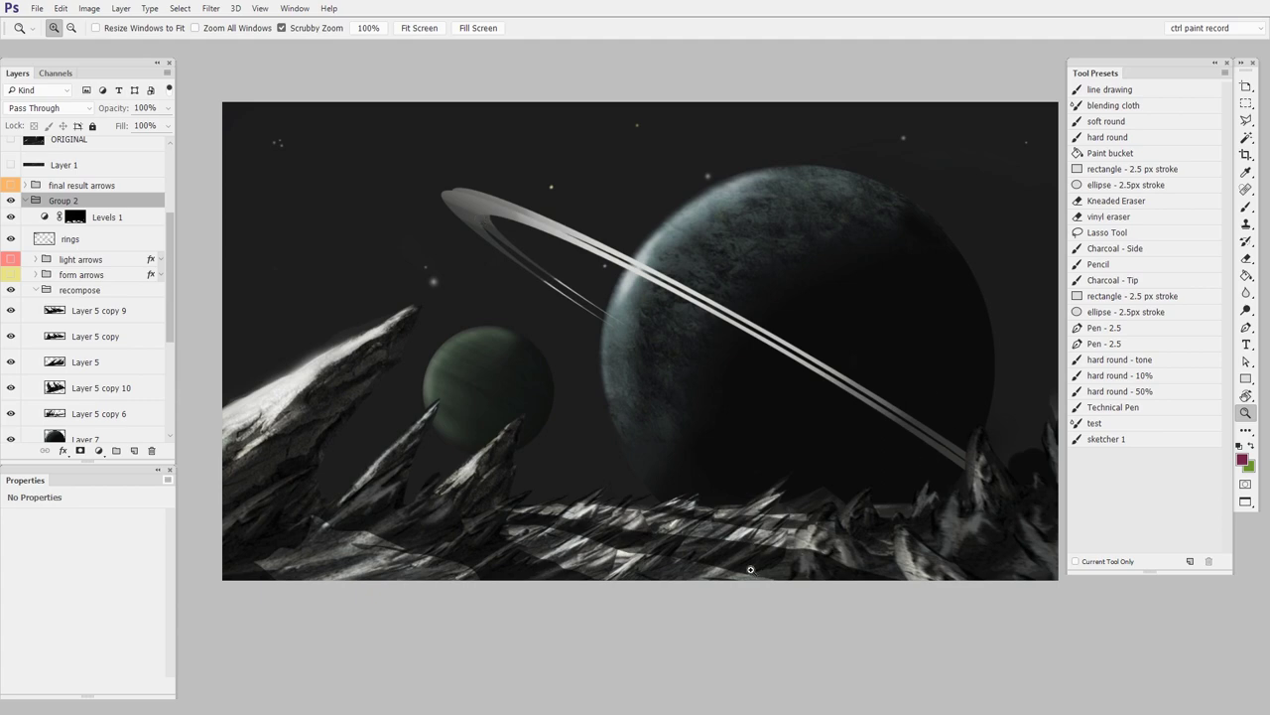
click(852, 549)
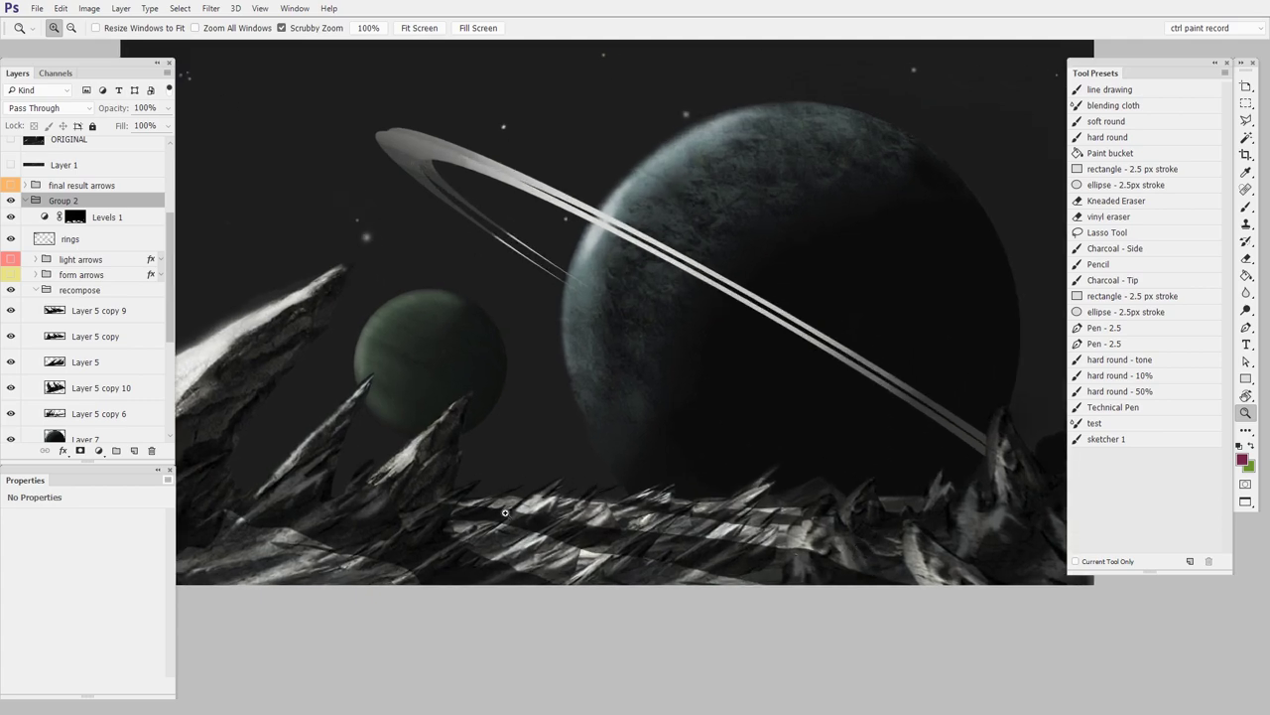
drag(933, 571, 905, 567)
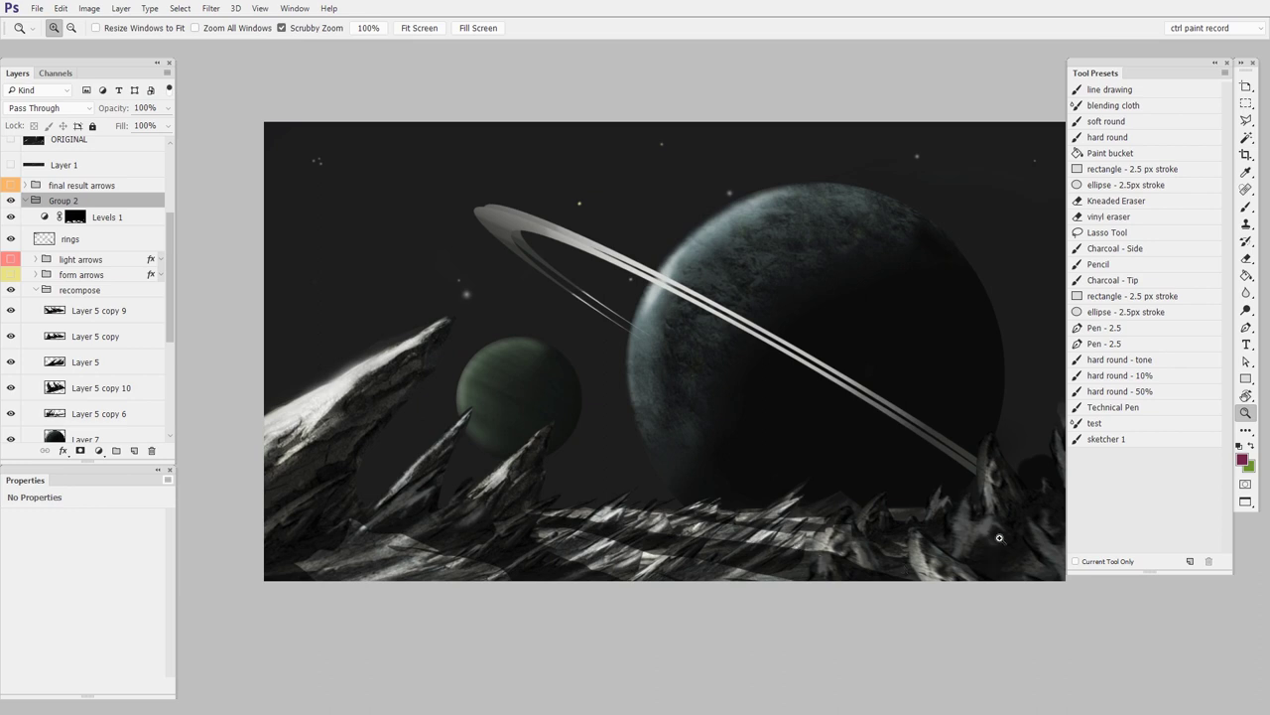
click(824, 556)
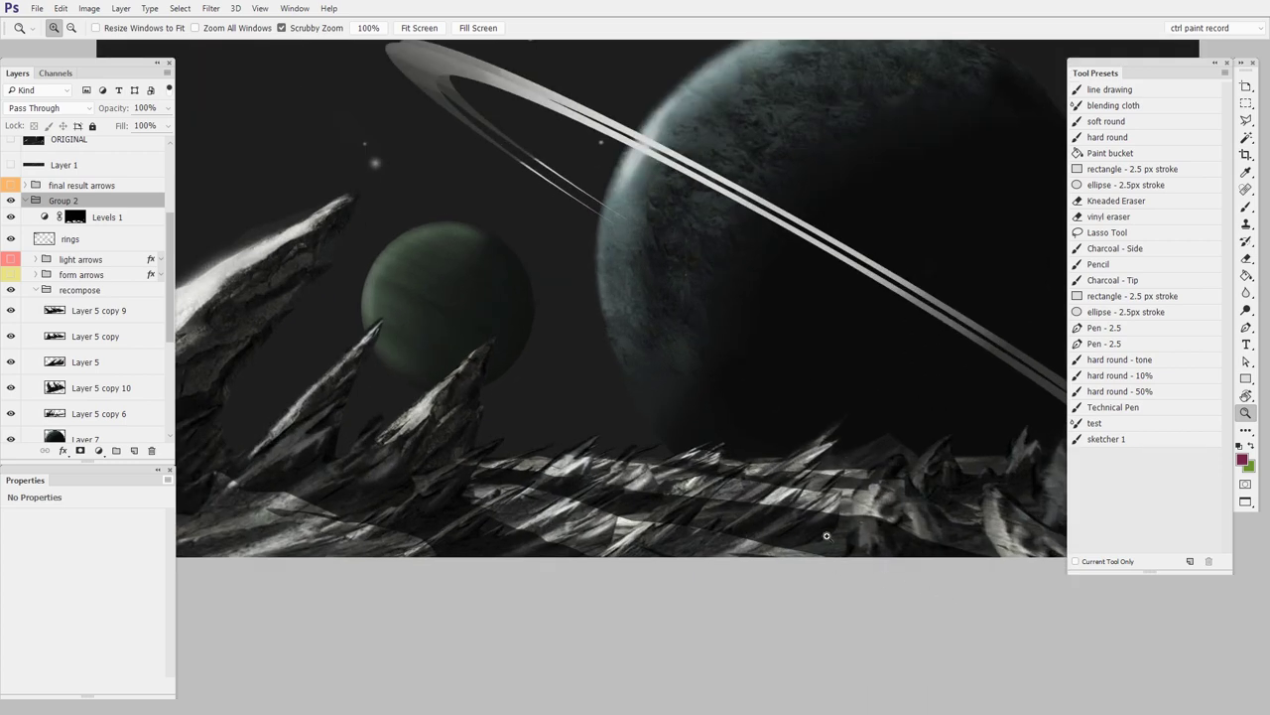
alt+click(805, 538)
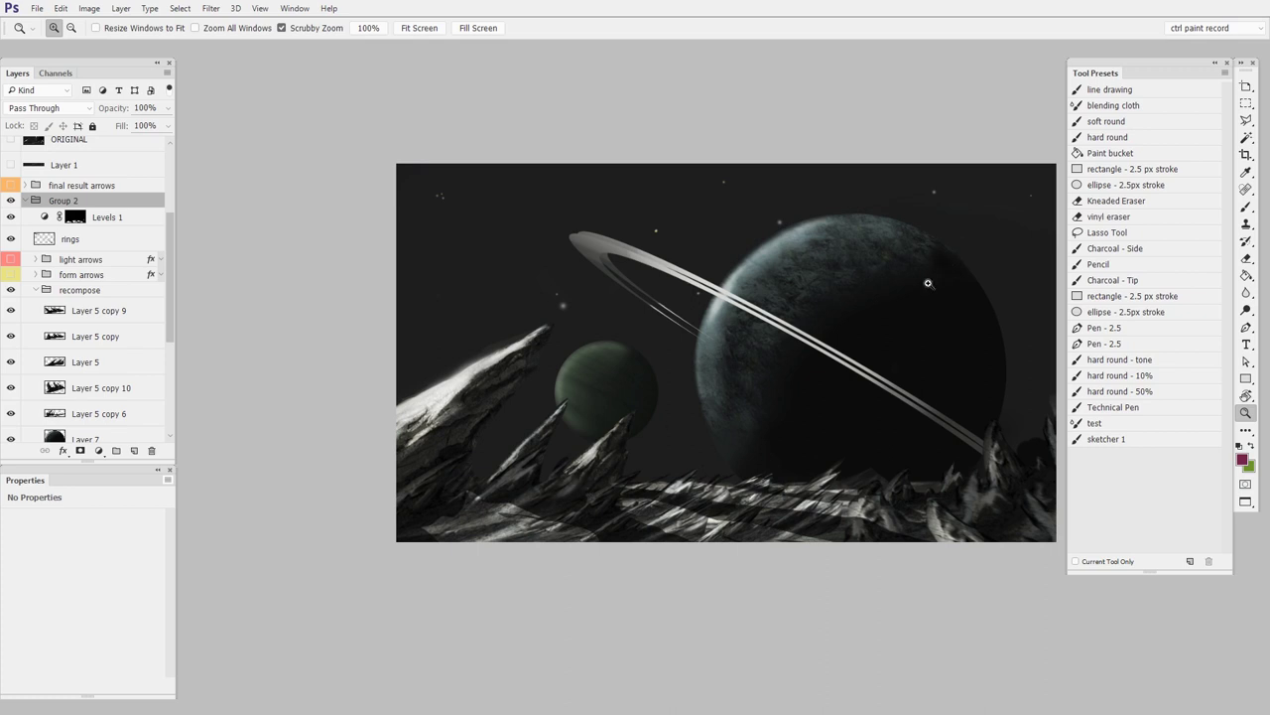
scroll(946, 497, right, 2)
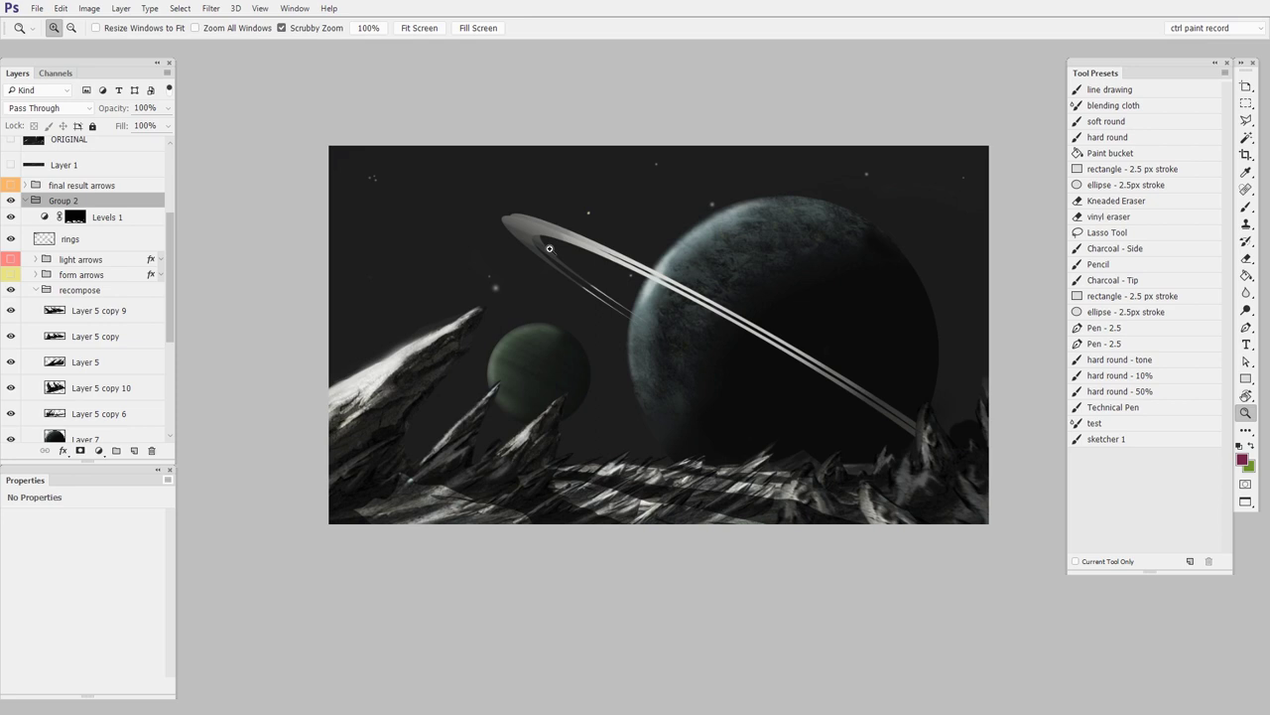
Collapse Group 2 and toggle the repaint off and on to compare original and reworked planet.
click(24, 201)
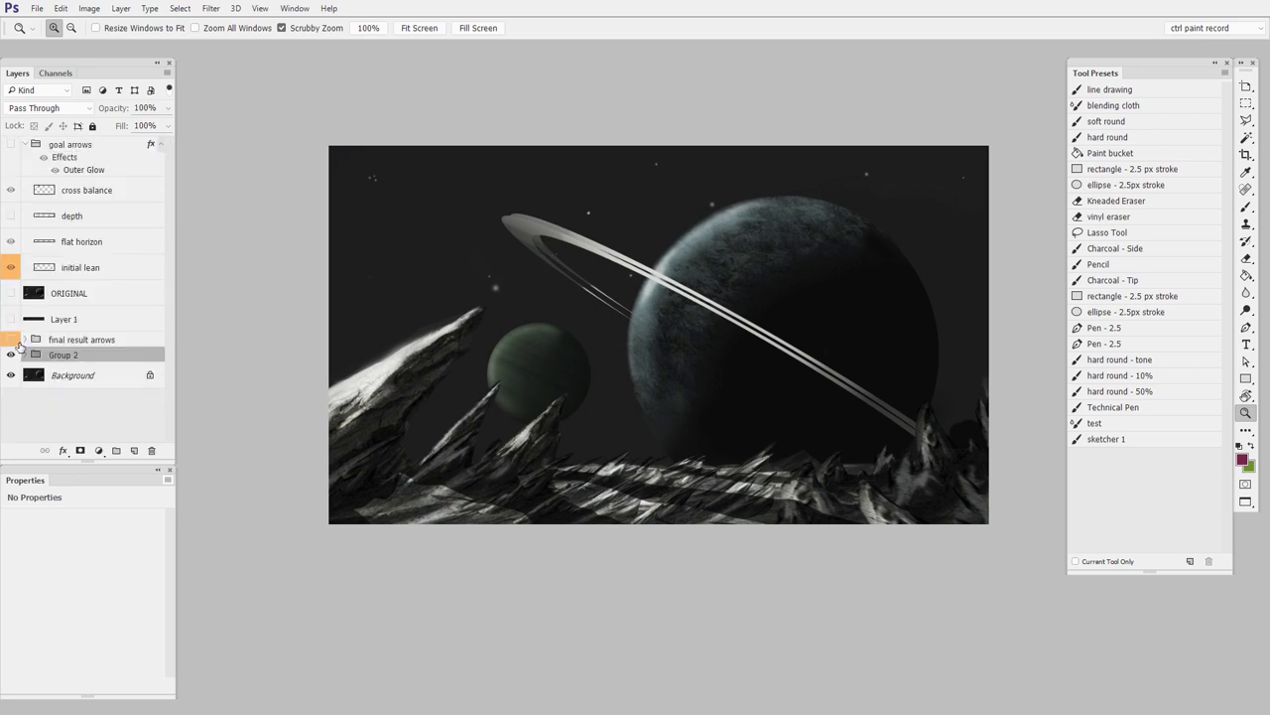
click(11, 355)
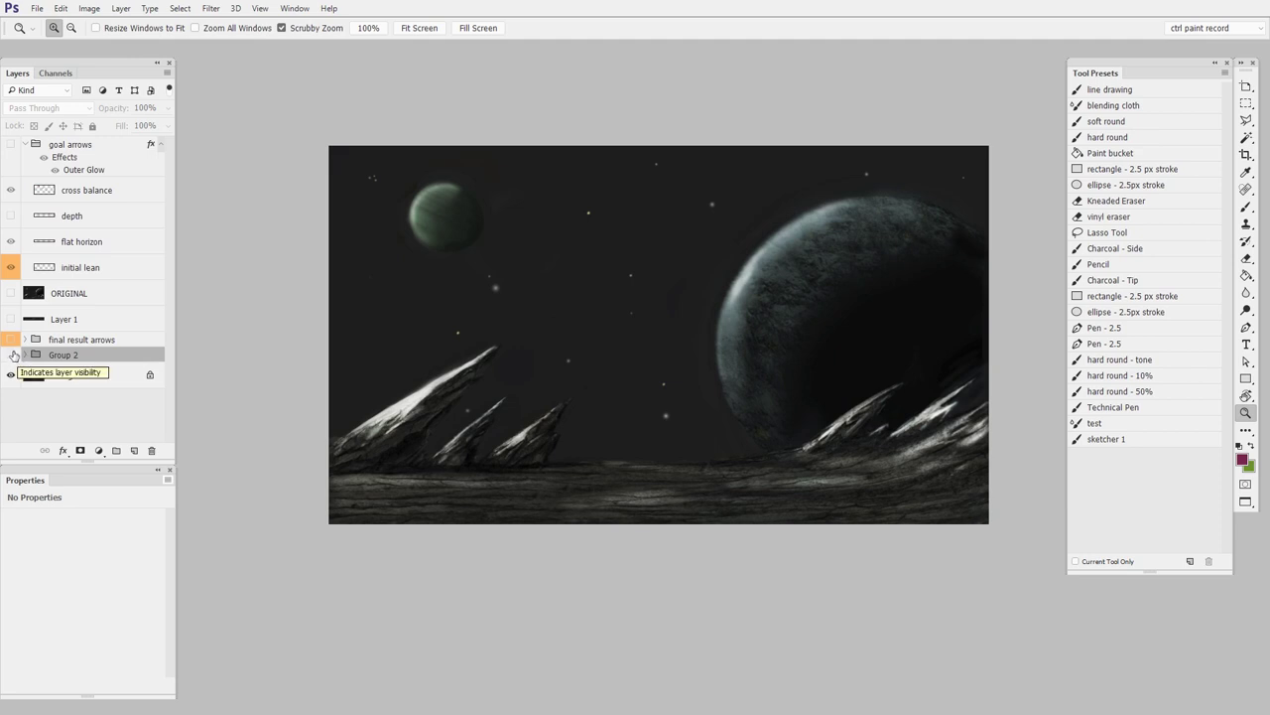
click(12, 355)
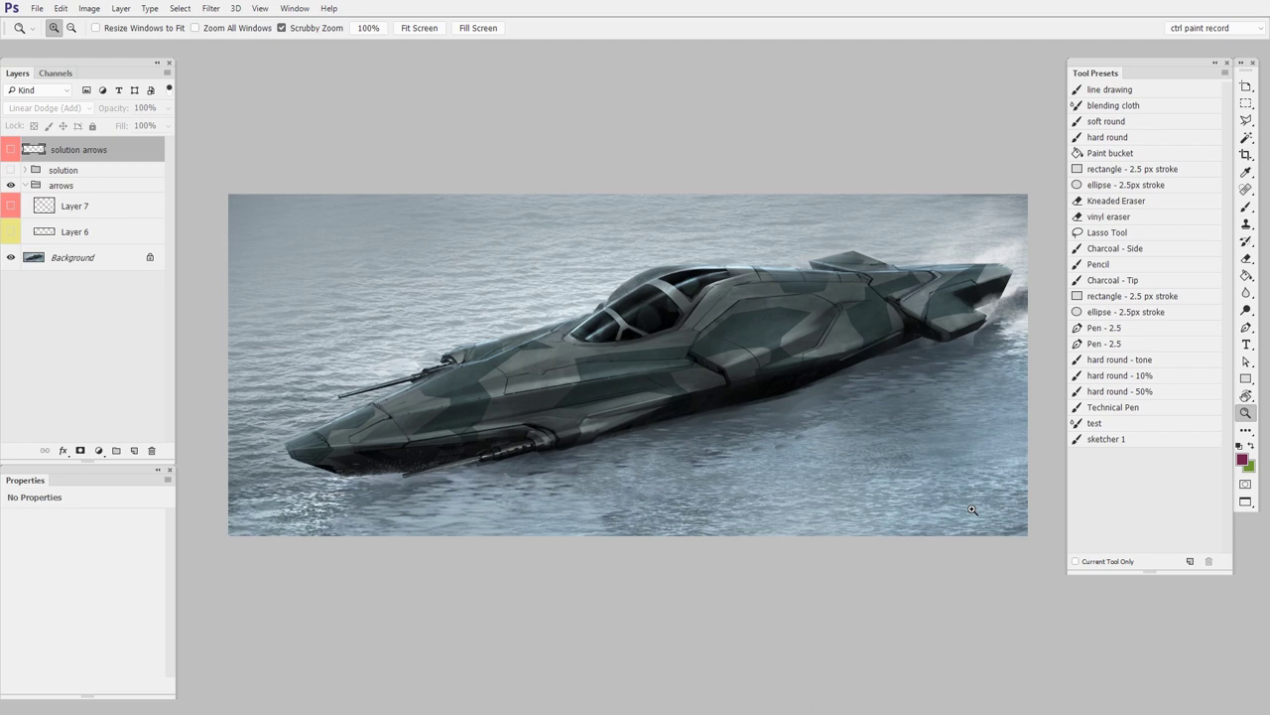
Turn on Layer 6 and Layer 7 to show the yellow line along the speedboat and the red crossing diagonal.
click(11, 231)
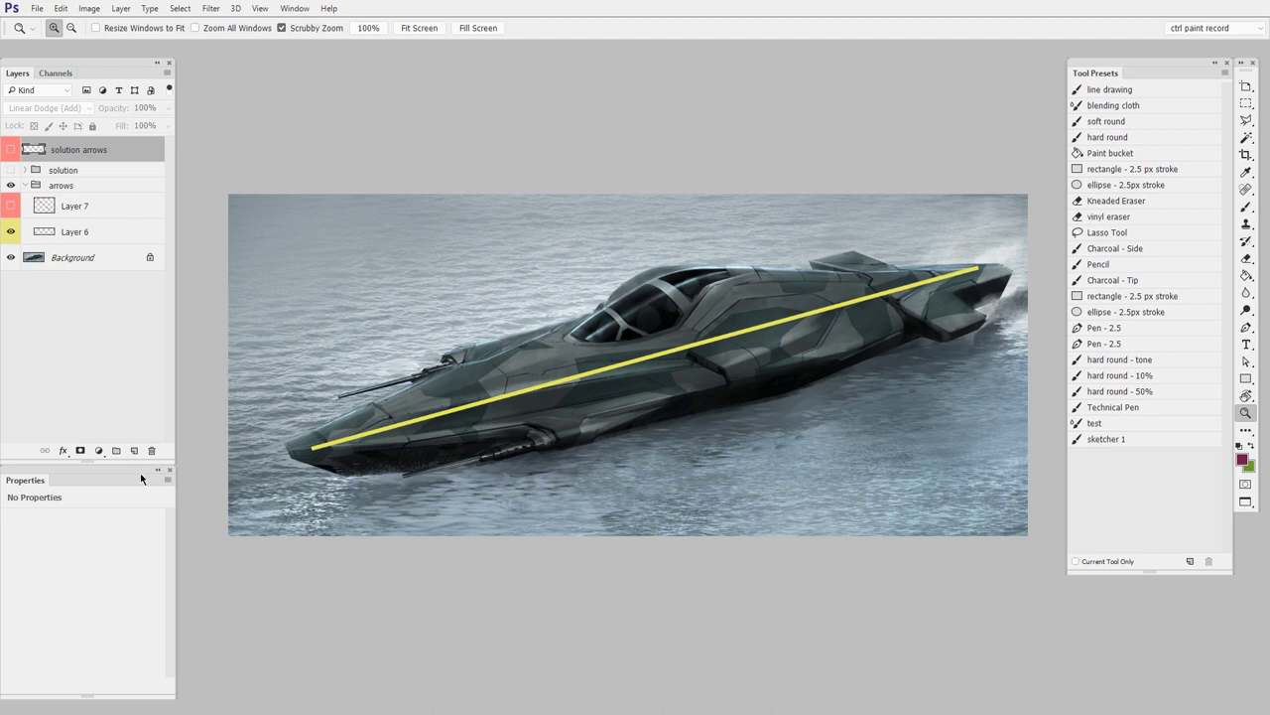
click(11, 205)
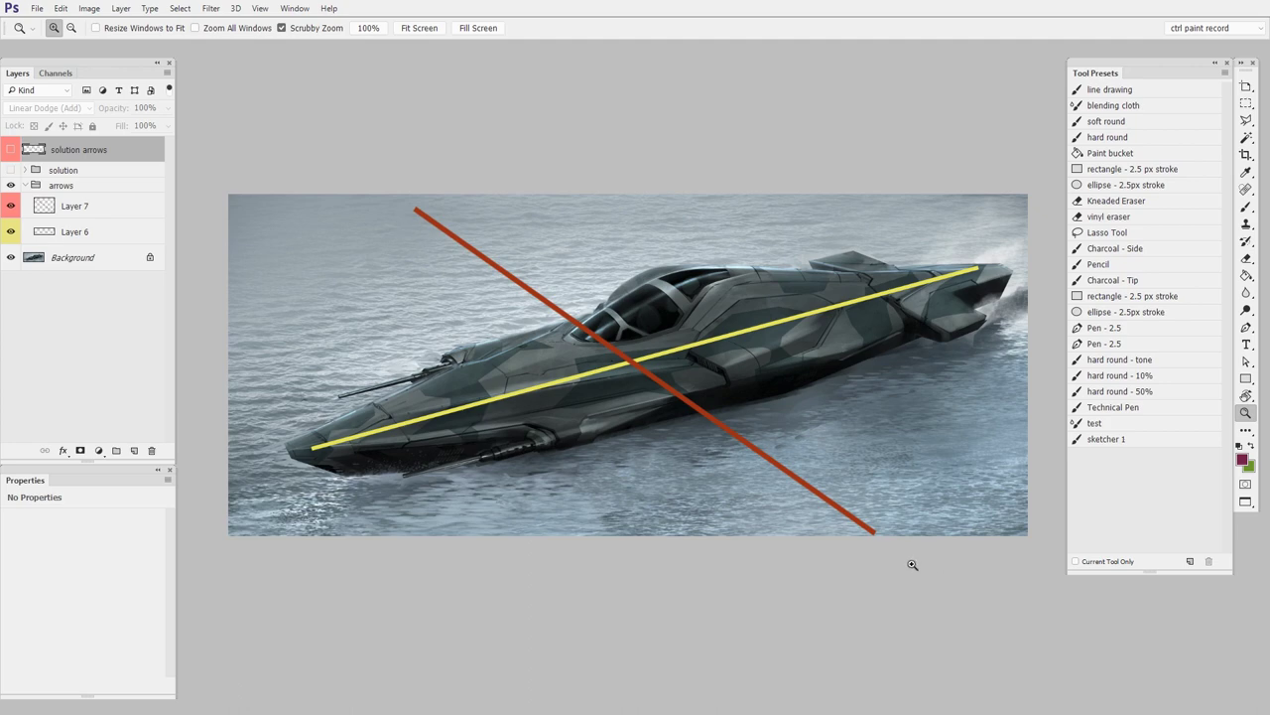
Show the red-buoy 'solution' group and its 'solution arrows' lines, then hide both to show the original boat.
click(12, 171)
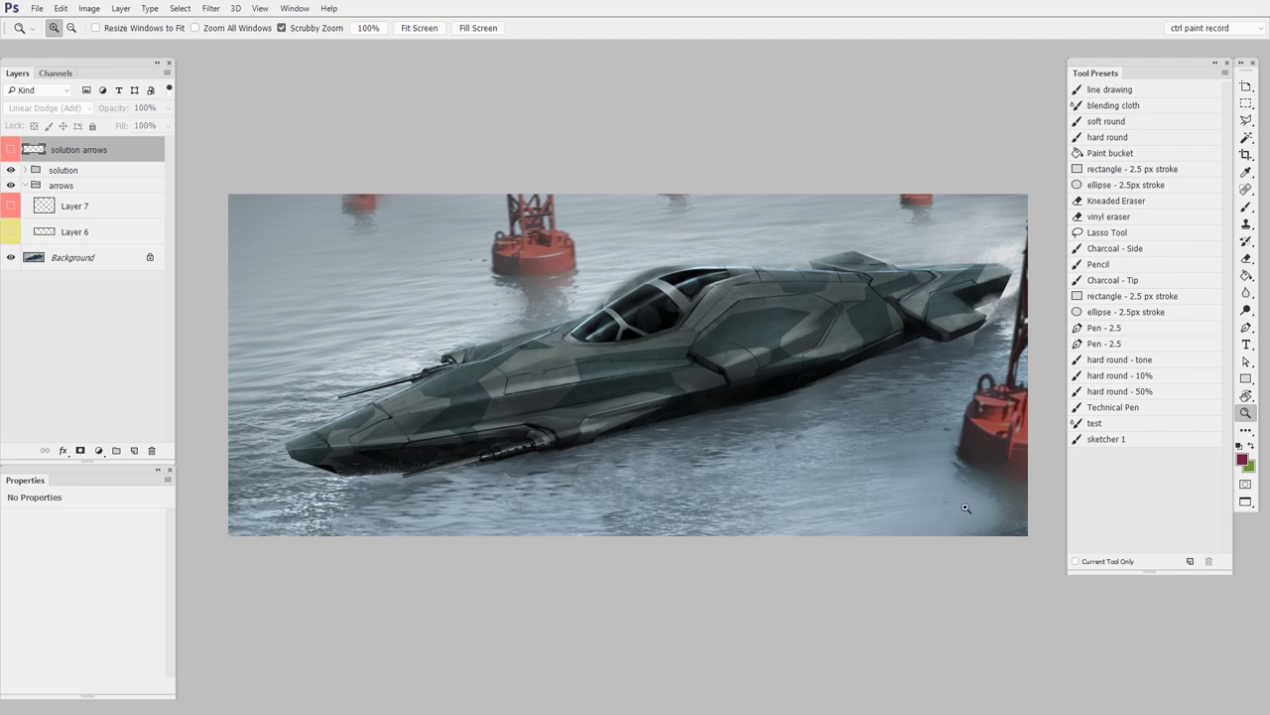
click(10, 149)
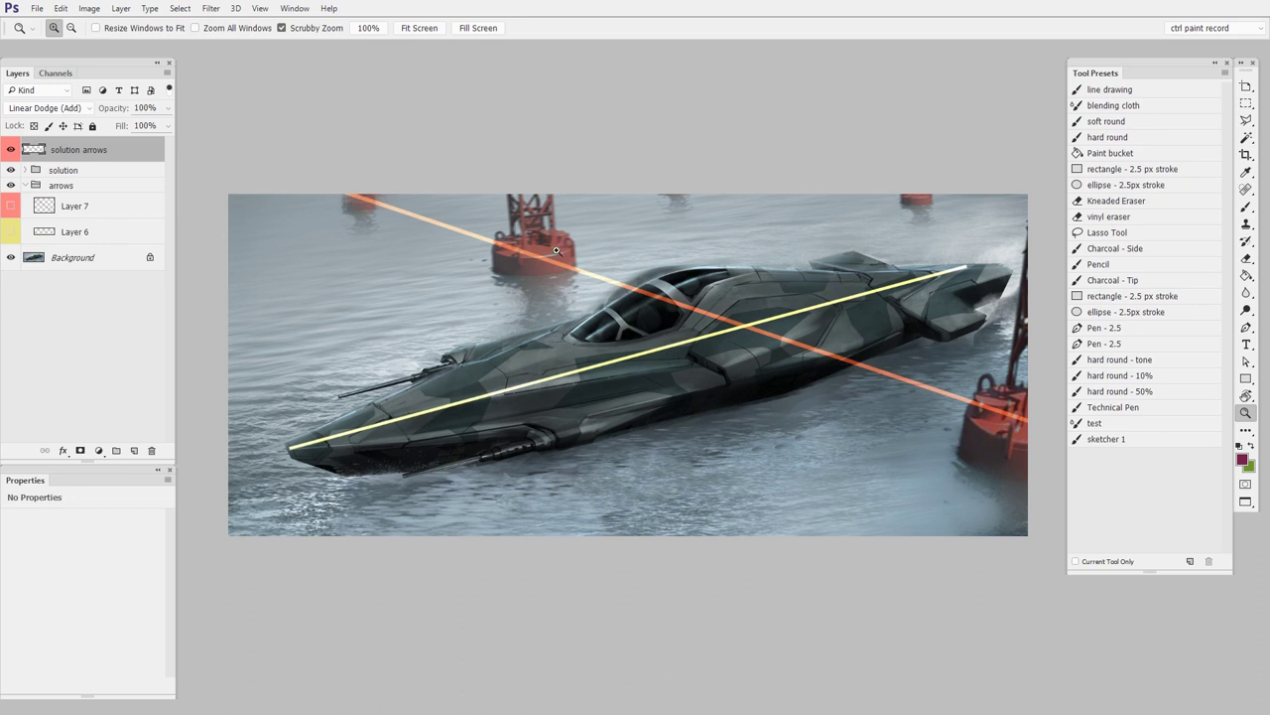
click(11, 149)
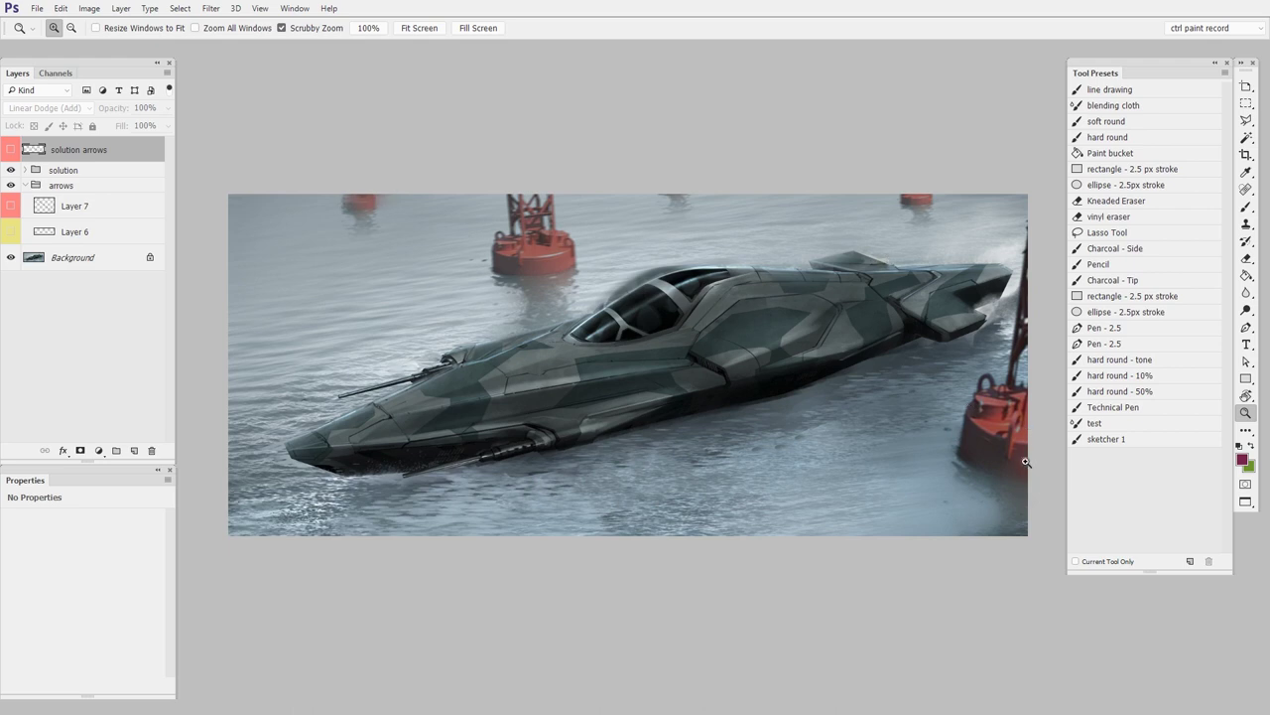
click(11, 171)
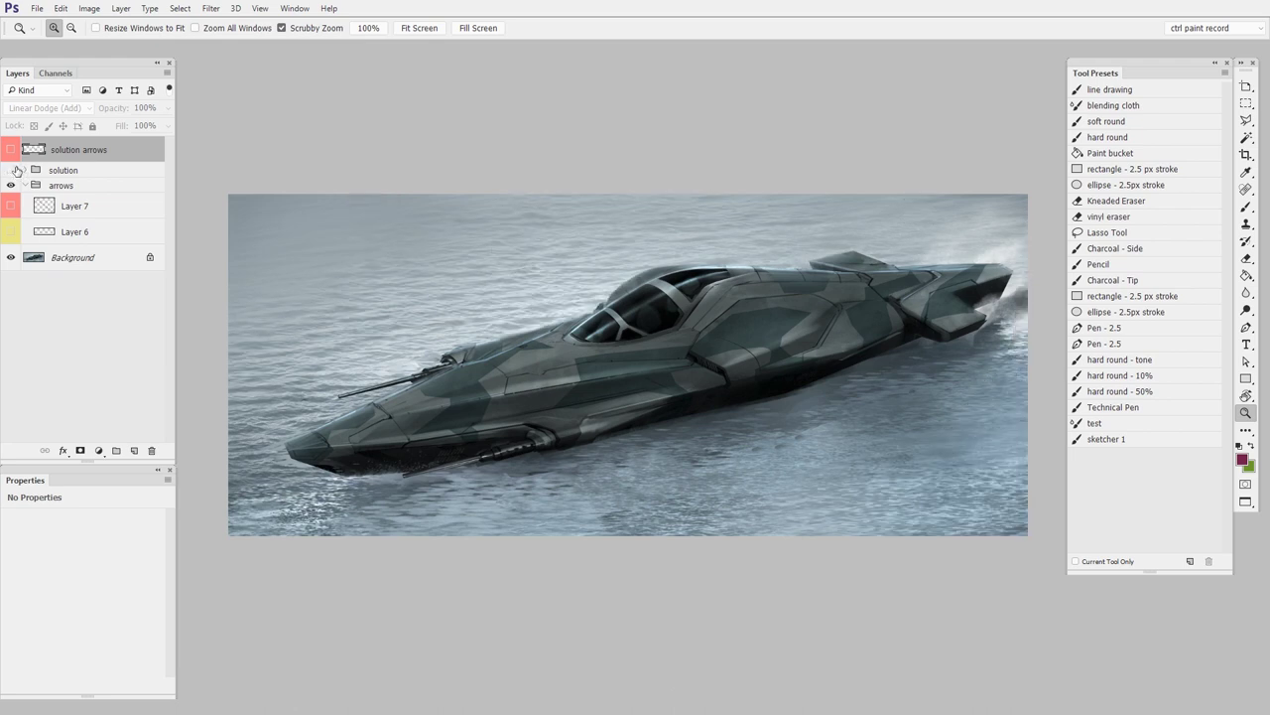
Turn the 'solution' group back on so the red buoys surround the speedboat again.
click(12, 170)
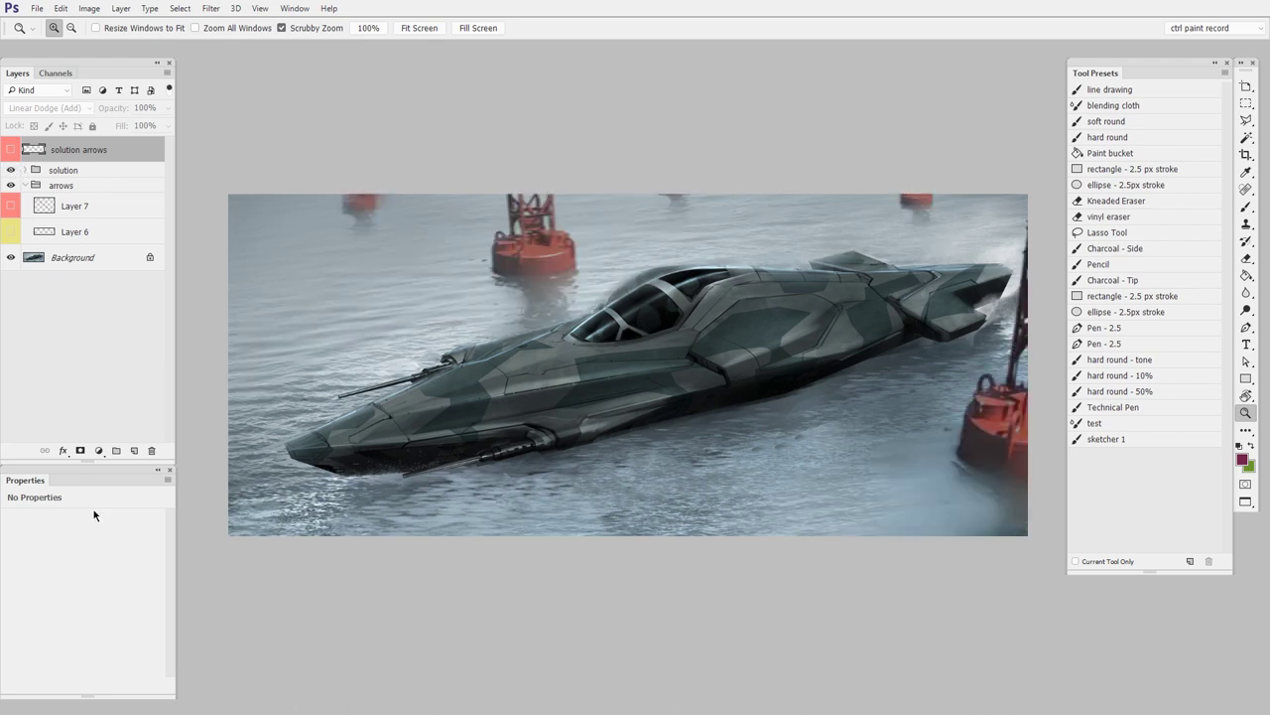